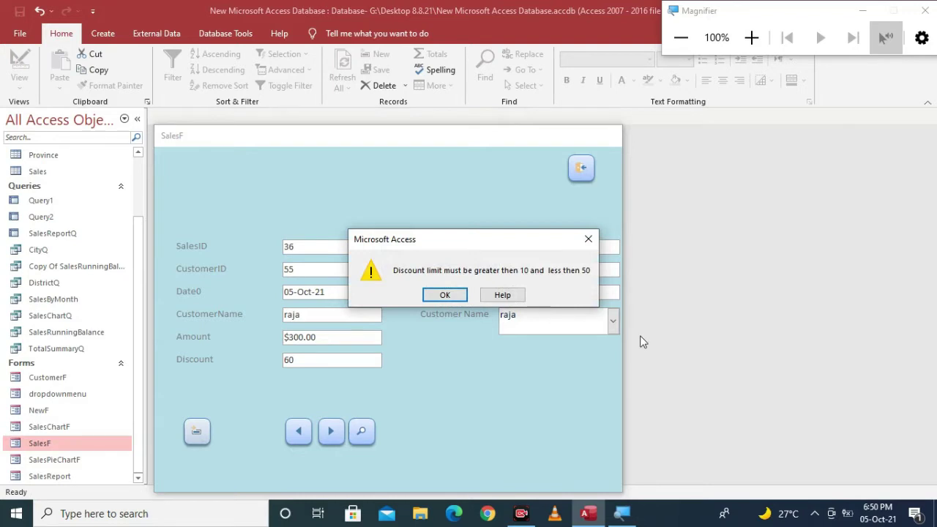
key(super+plus)
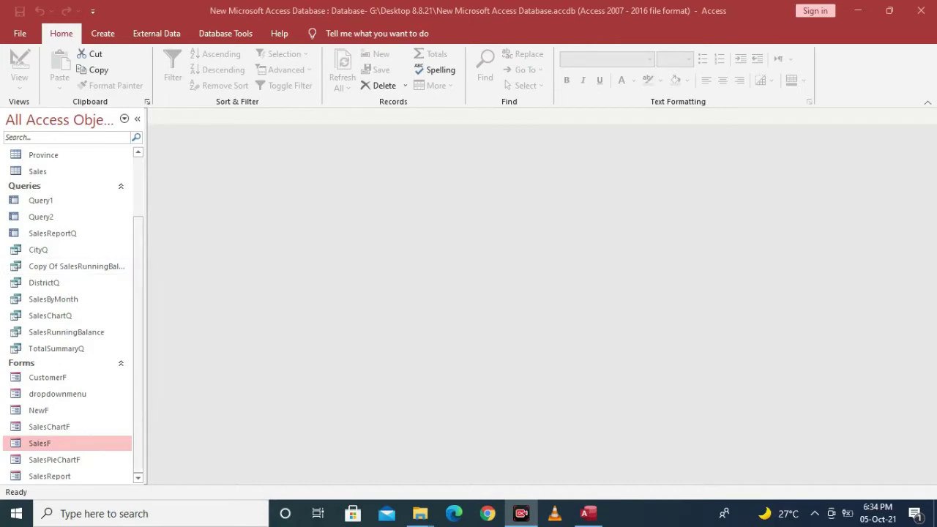
Open the Sales table to review its records and Amount column, and close it.
scroll(68, 314, up, 2)
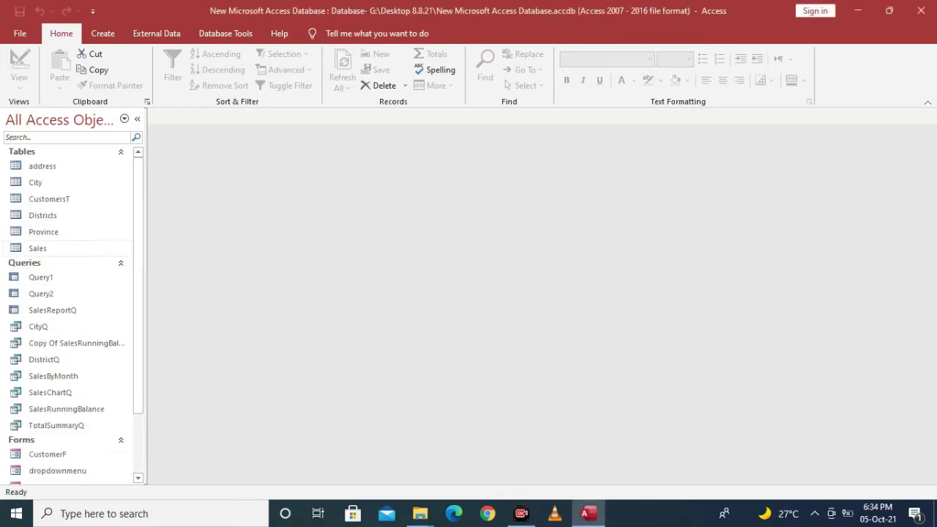
click(37, 248)
key(Return)
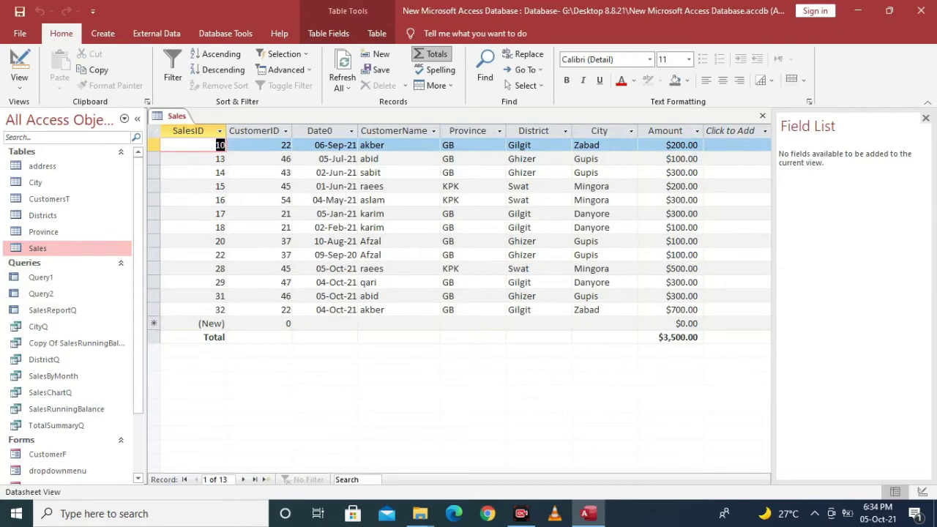
click(681, 145)
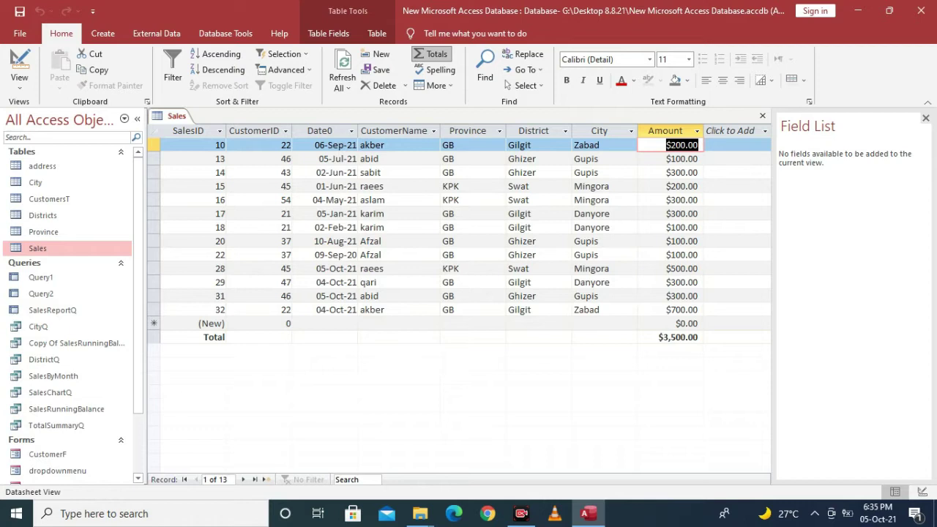
click(762, 115)
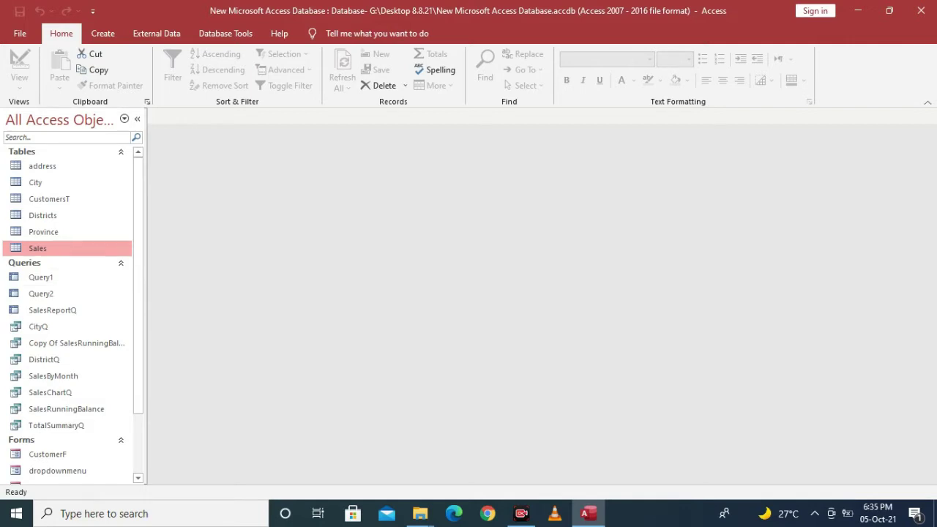
Open the Sales table in Design view and add a field named Discount below Amount.
right_click(40, 248)
click(73, 271)
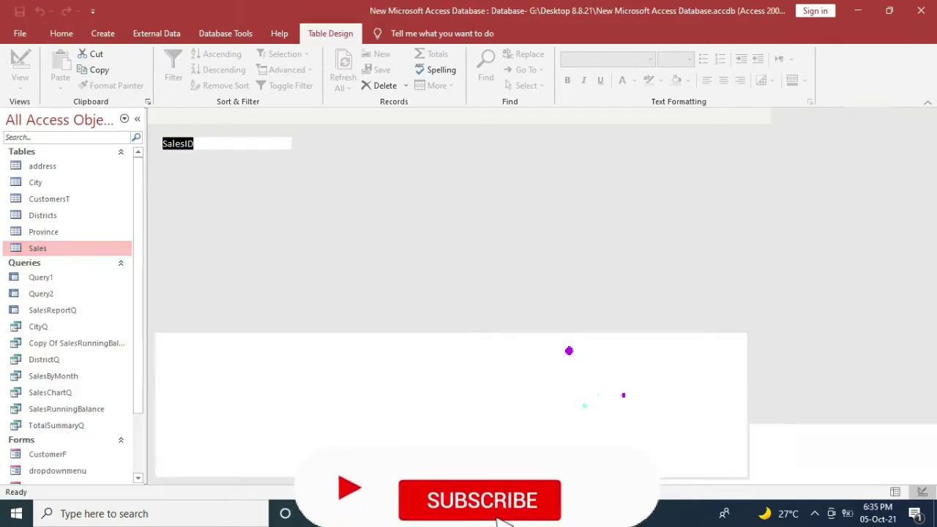
click(226, 247)
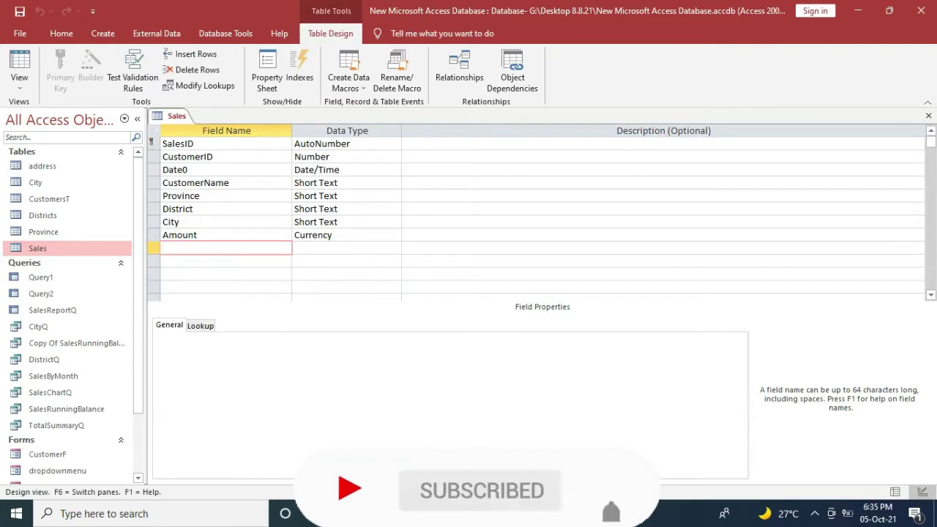
text(Discount)
key(Tab)
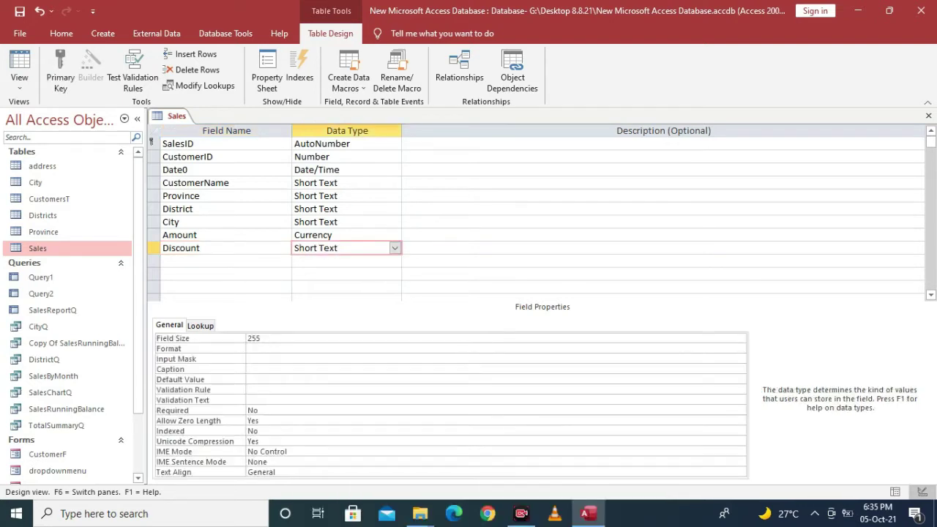
Set the Discount field's data type to Currency.
click(395, 248)
key(Down)
key(Down)
key(Down)
key(Down)
key(Down)
key(Down)
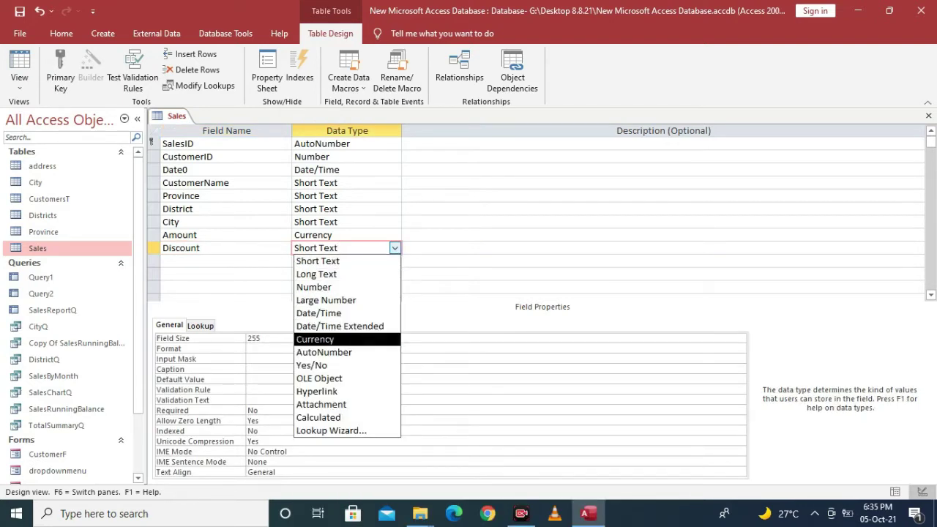
key(Return)
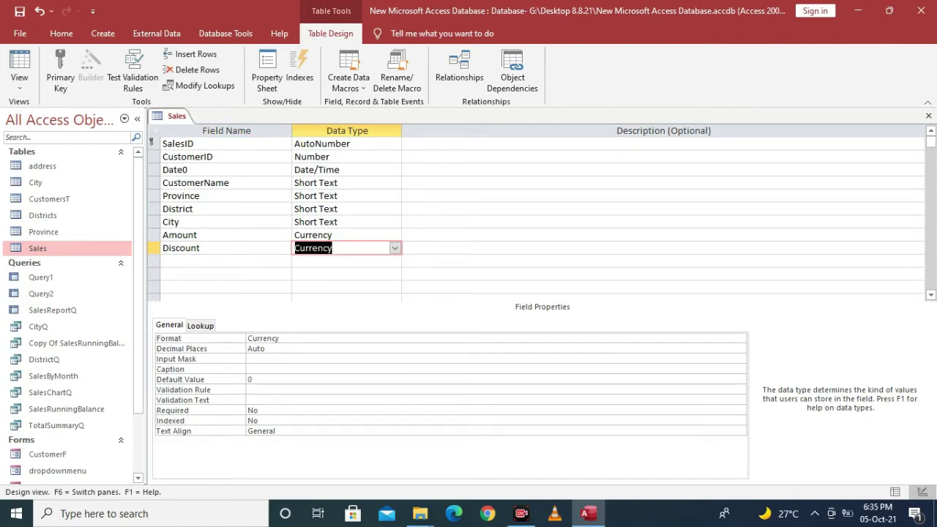
Set the Discount field's validation rule to <=50 and check the expression.
click(249, 389)
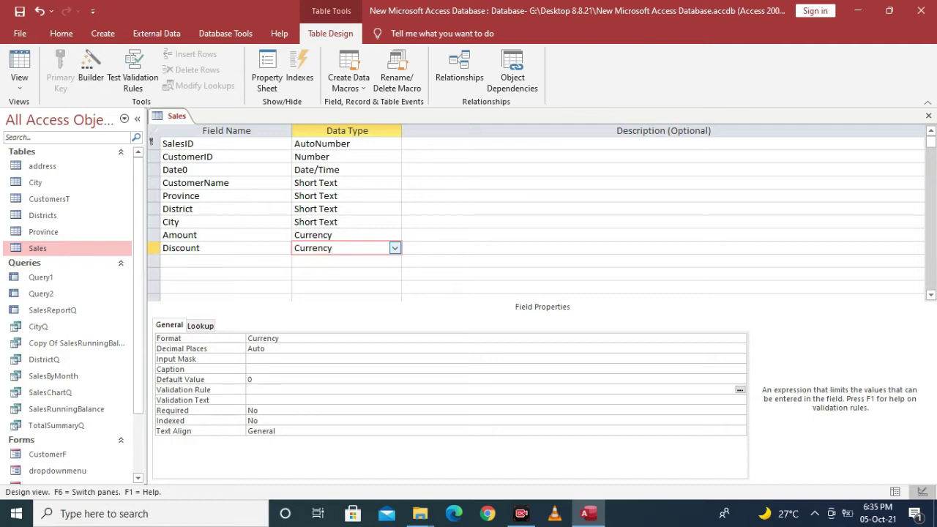
text(<=50)
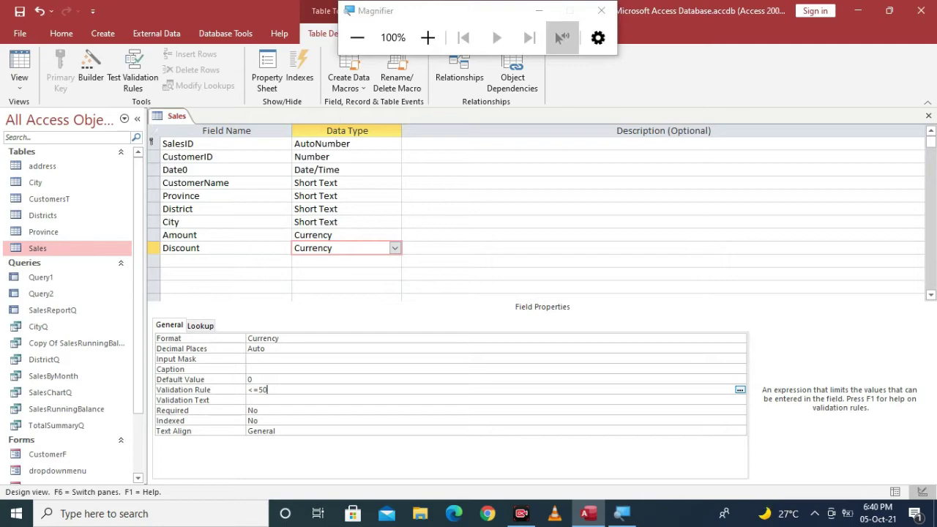
key(super+plus)
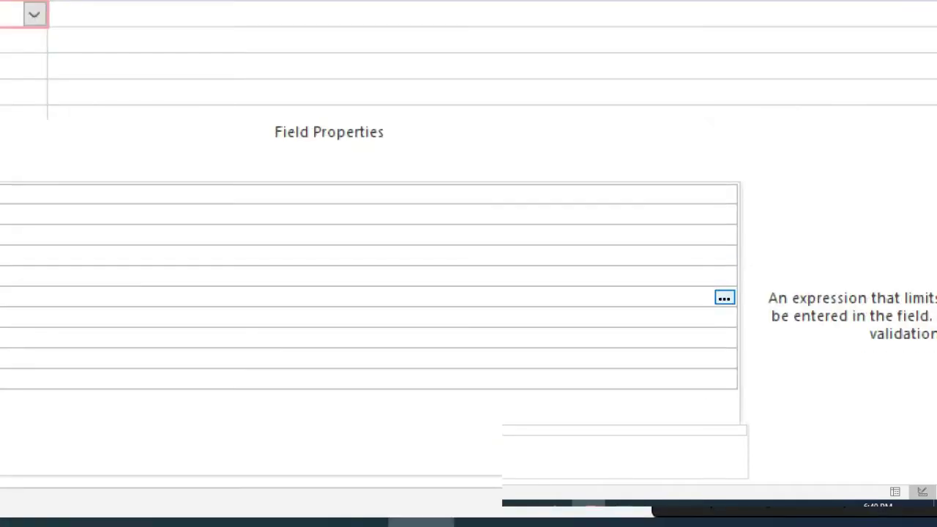
key(super+minus)
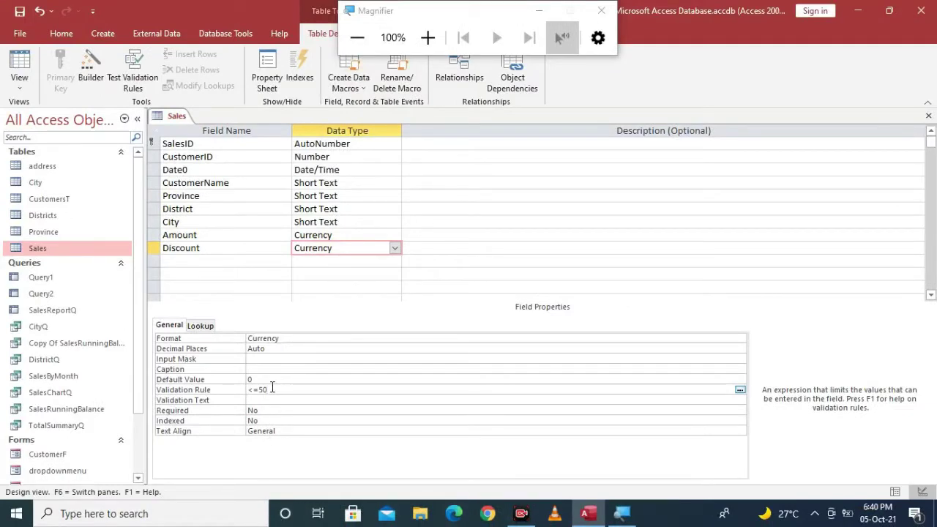
key(super+plus)
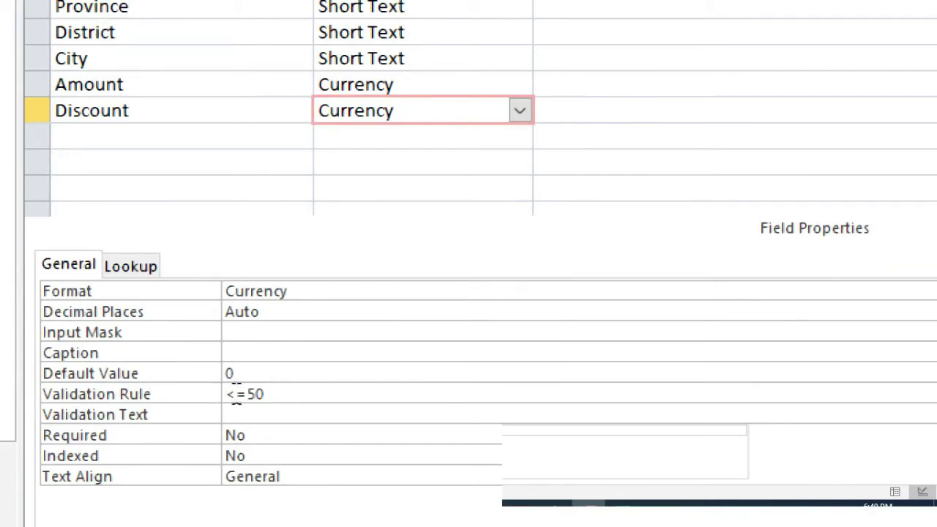
drag(236, 394, 218, 389)
key(super+minus)
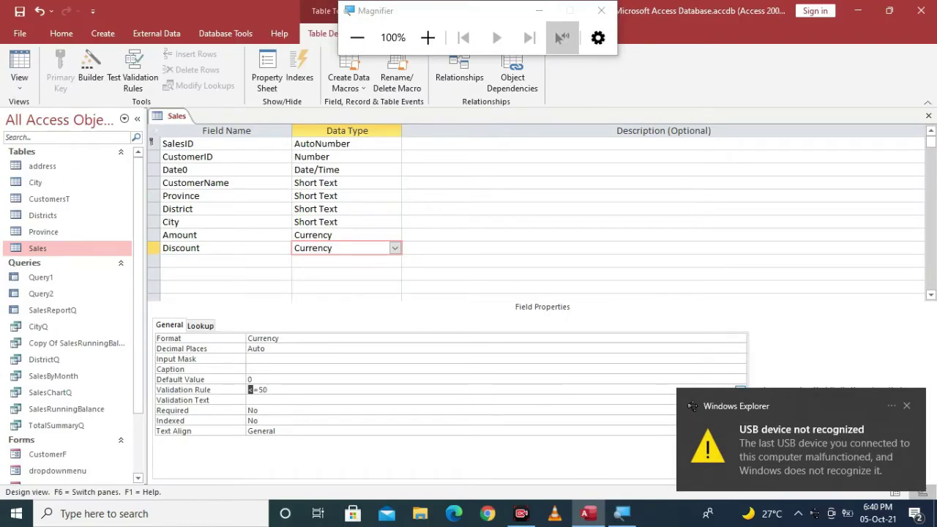
click(906, 407)
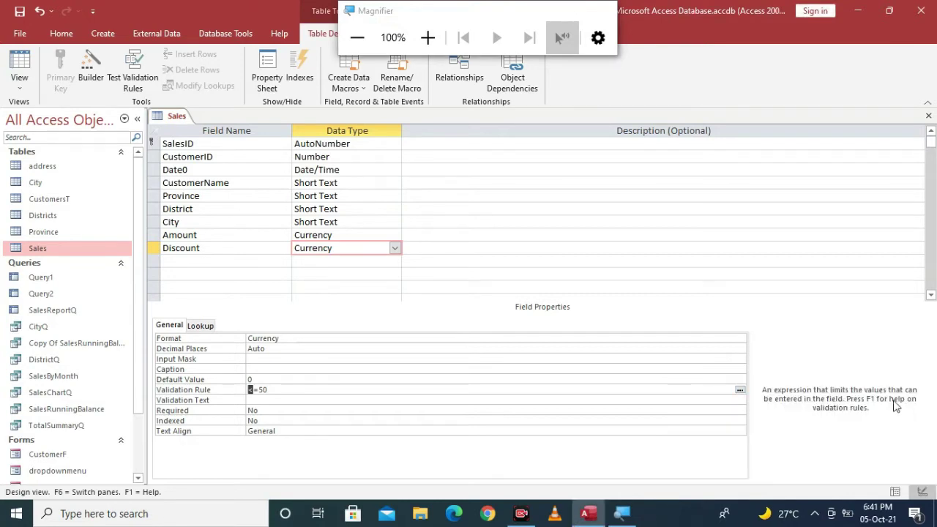
Set the Discount field's validation text to "Discount limit must be less then 50".
click(273, 399)
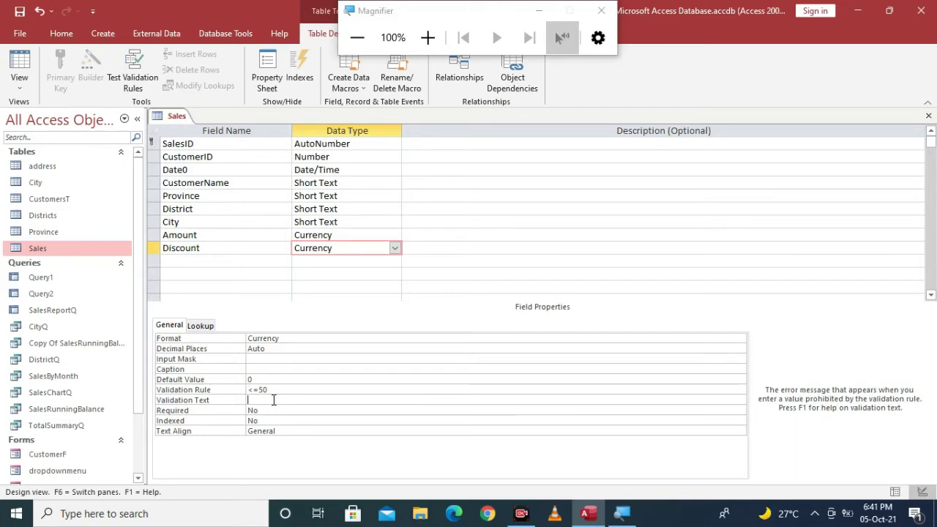
key(super+plus)
key(super+plus)
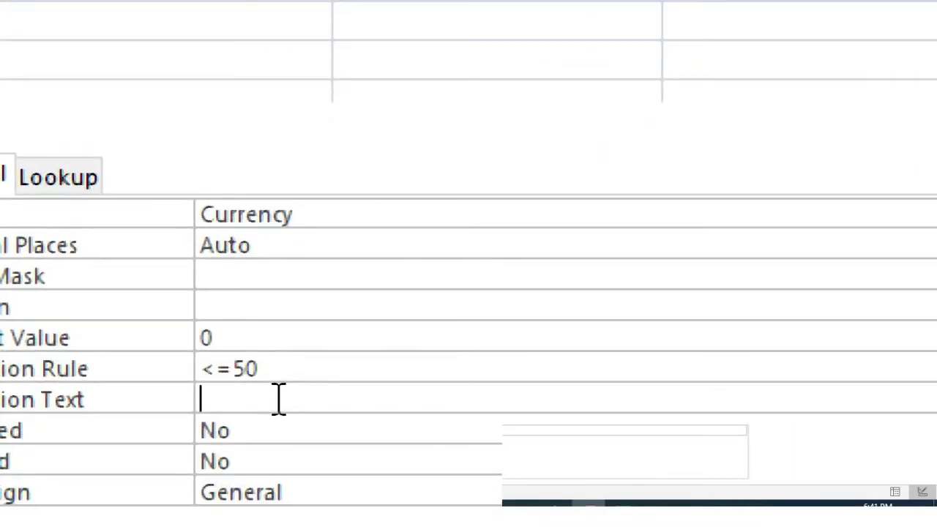
text(D)
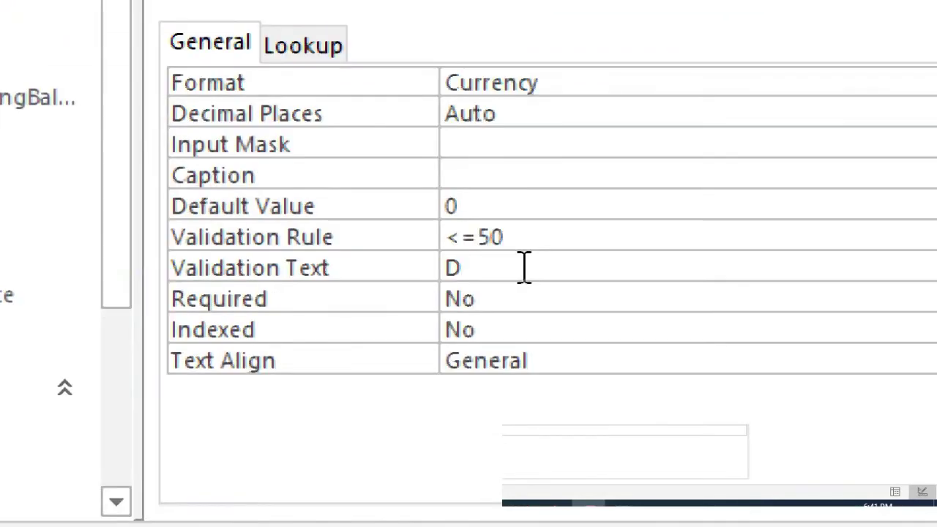
text(isco)
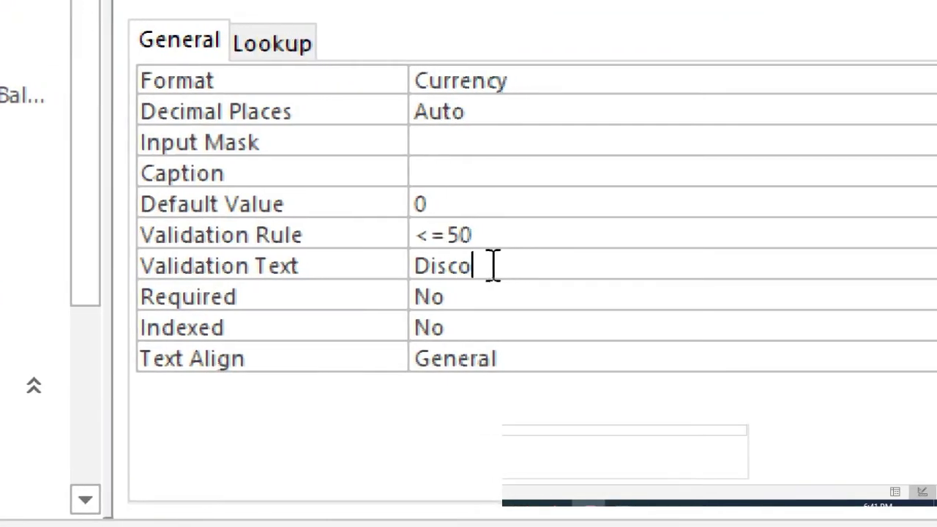
text(unt)
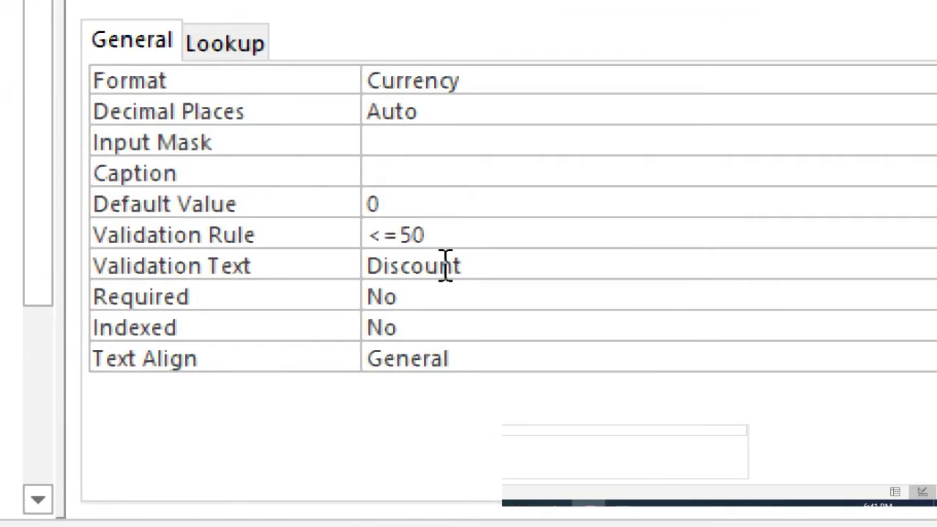
text( limit)
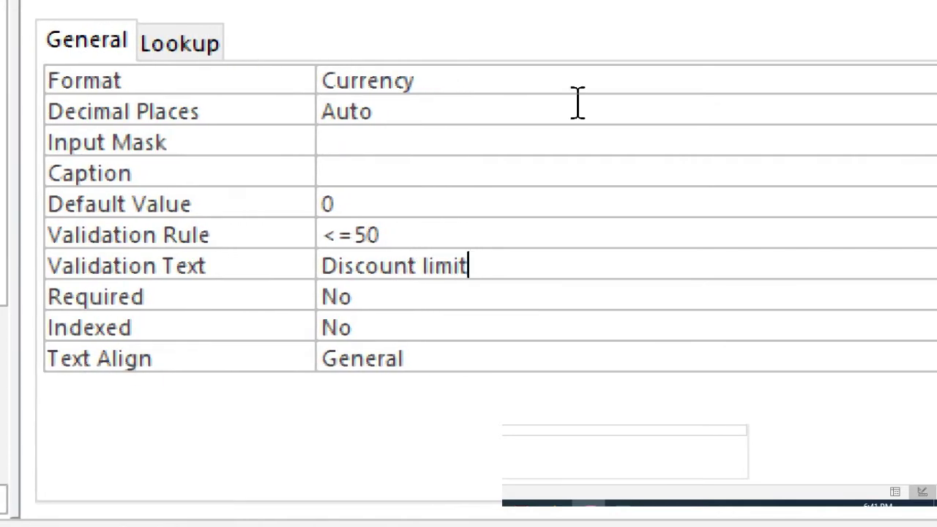
text( m)
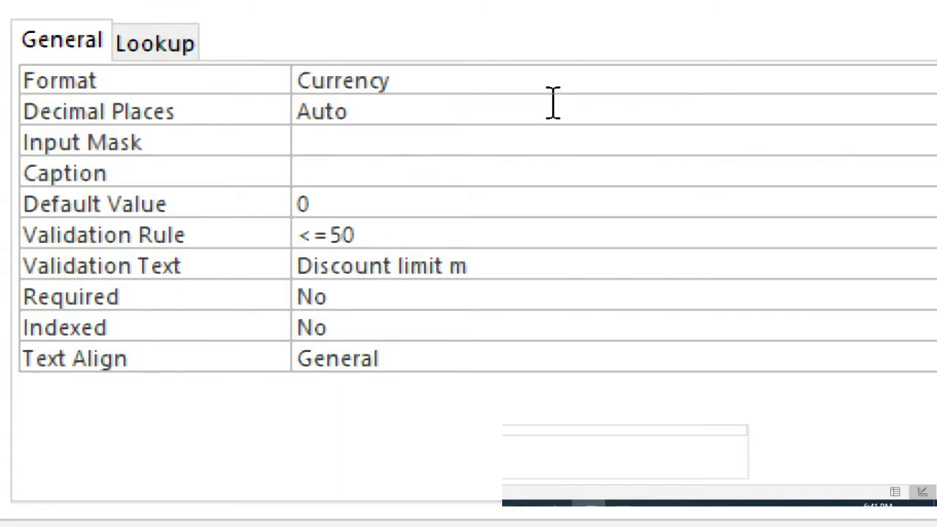
text(ust )
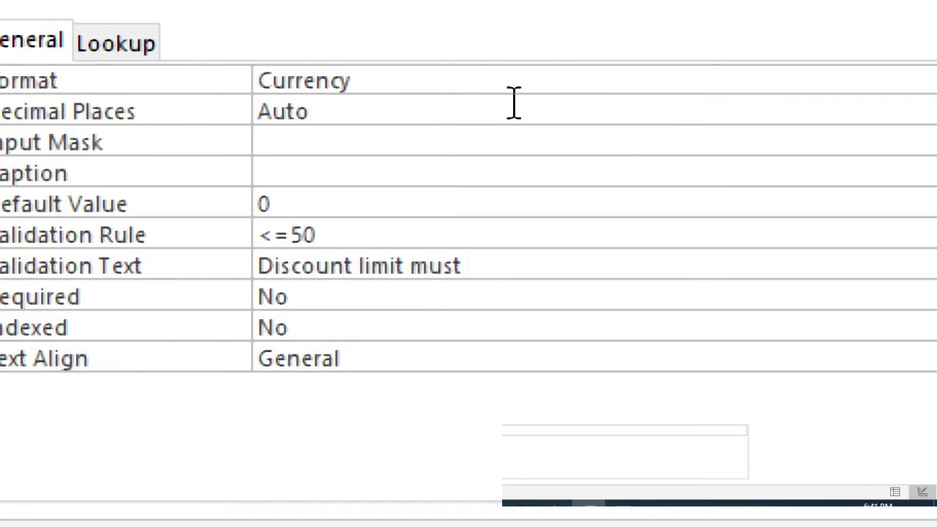
text(be les)
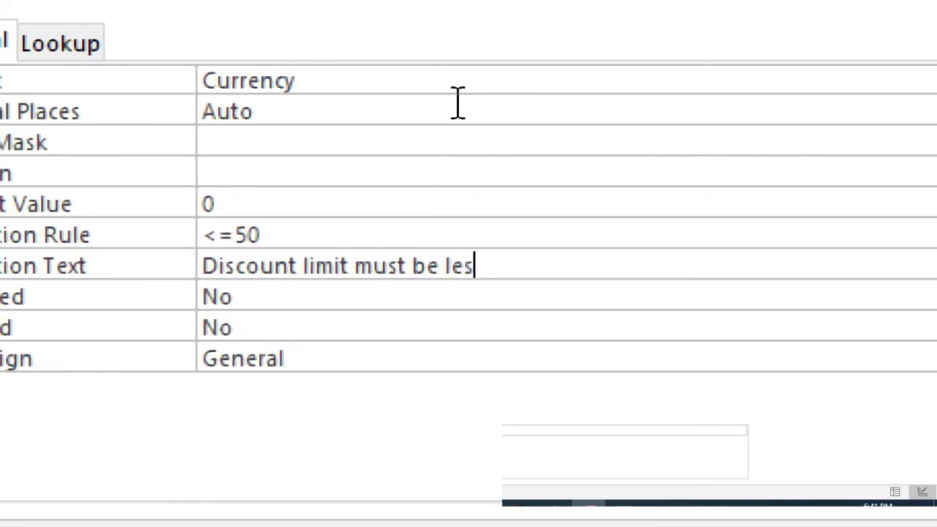
text(s then)
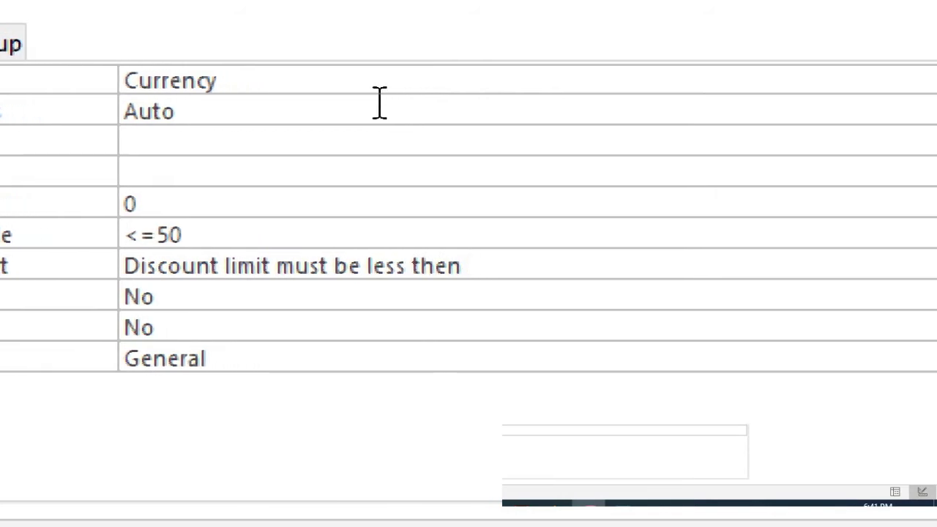
text( 50)
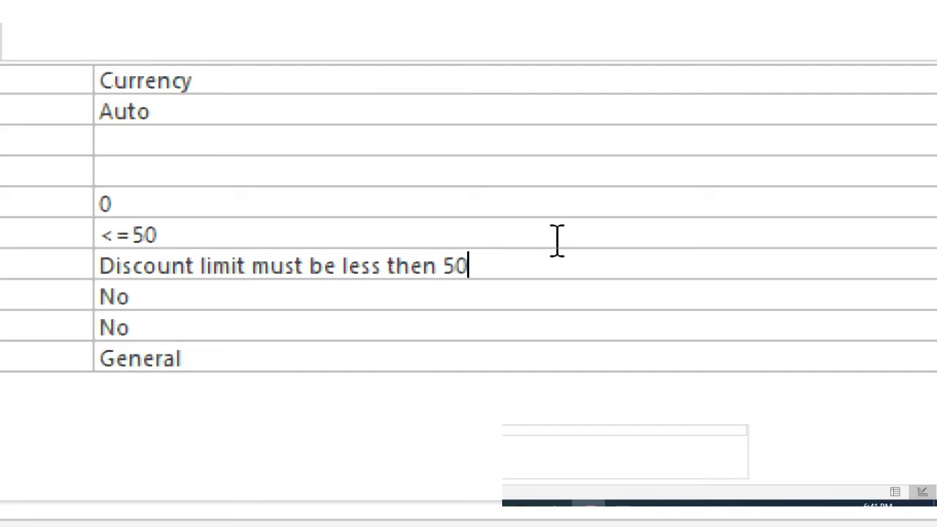
key(super+minus)
key(super+minus)
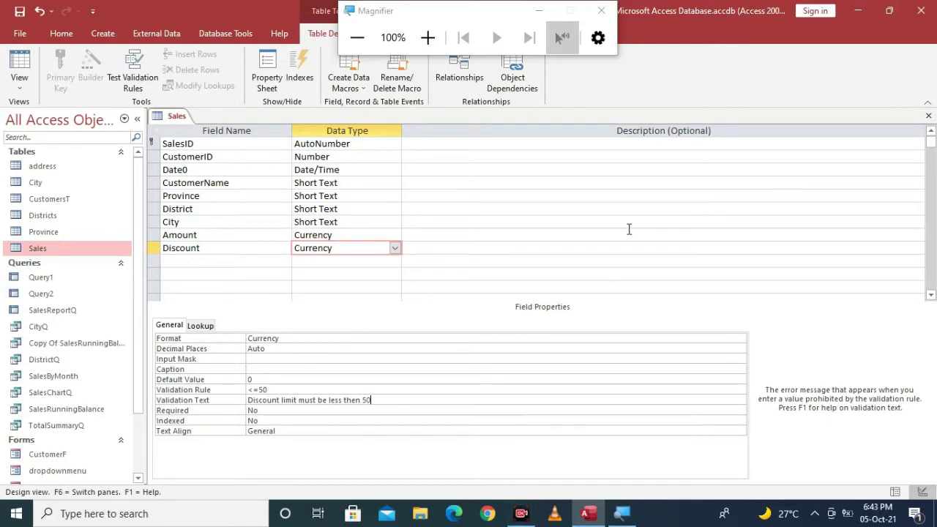
Save the Sales table design, testing existing data while keeping the new validation rule, and close the table.
key(ctrl+s)
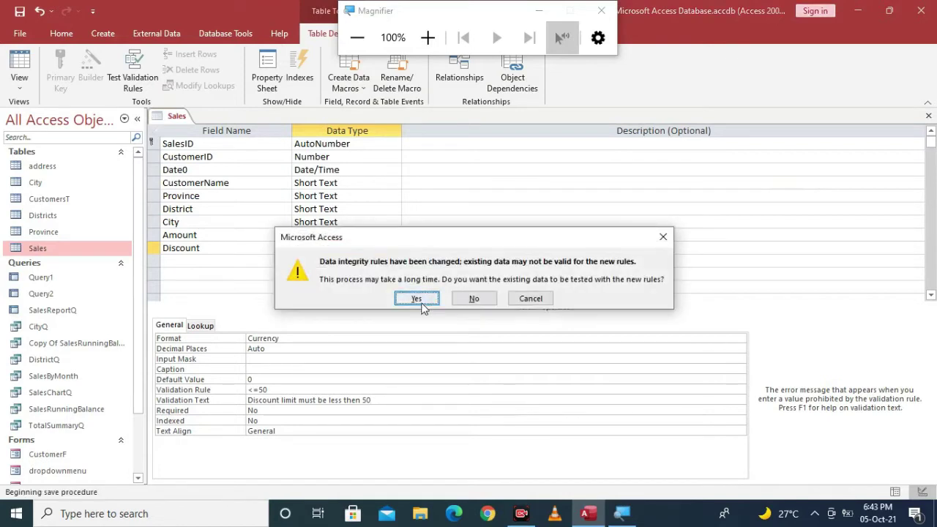
click(418, 300)
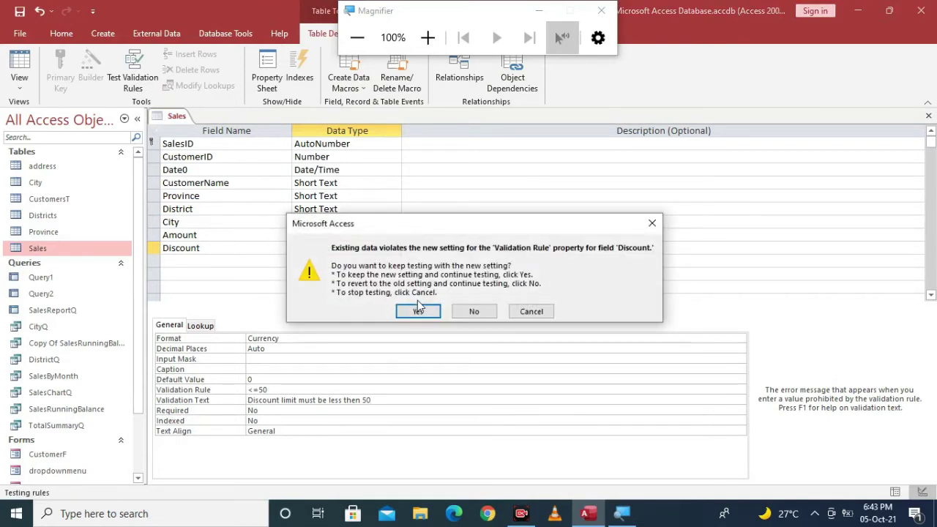
click(418, 310)
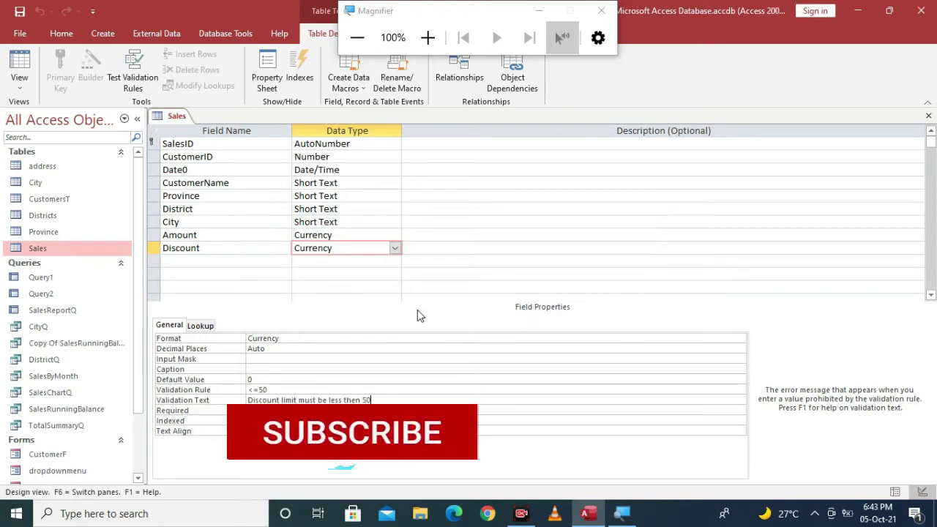
click(928, 115)
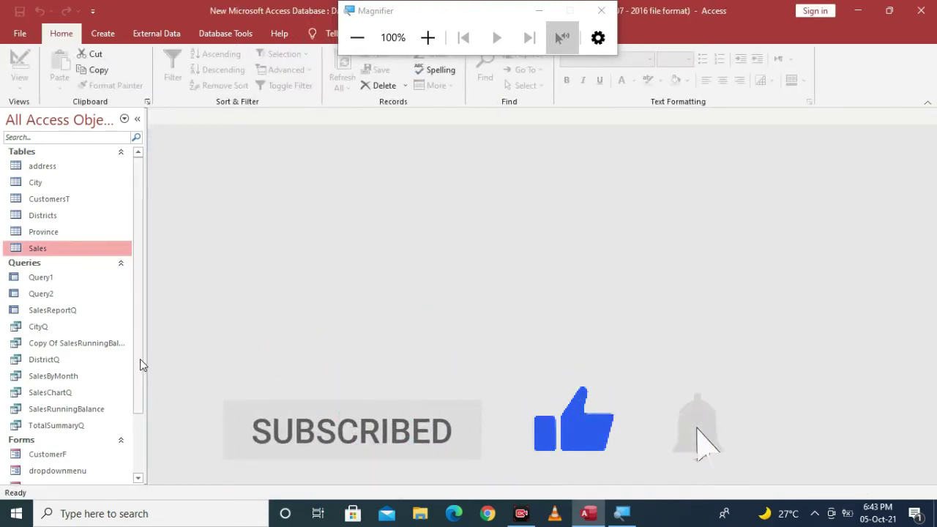
Open the SalesF form in Design View and add the Discount field directly below Amount.
drag(140, 359, 140, 426)
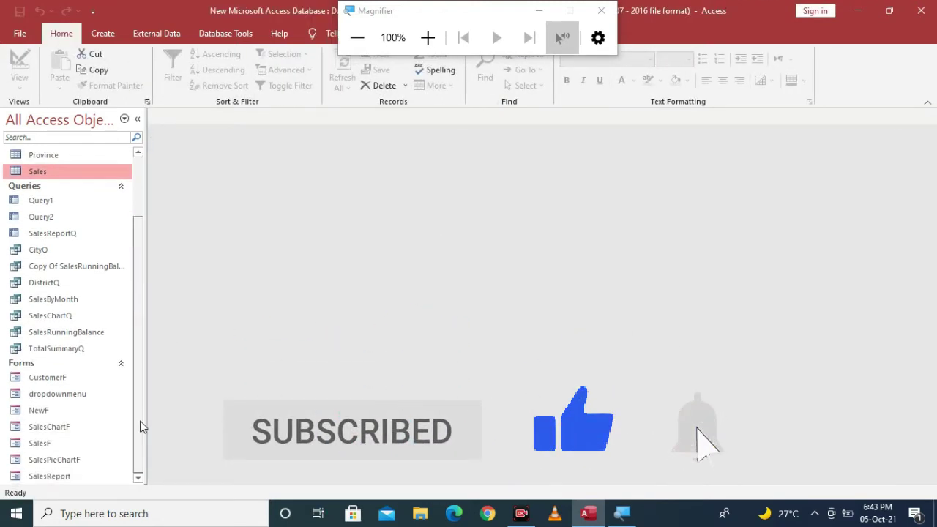
right_click(39, 444)
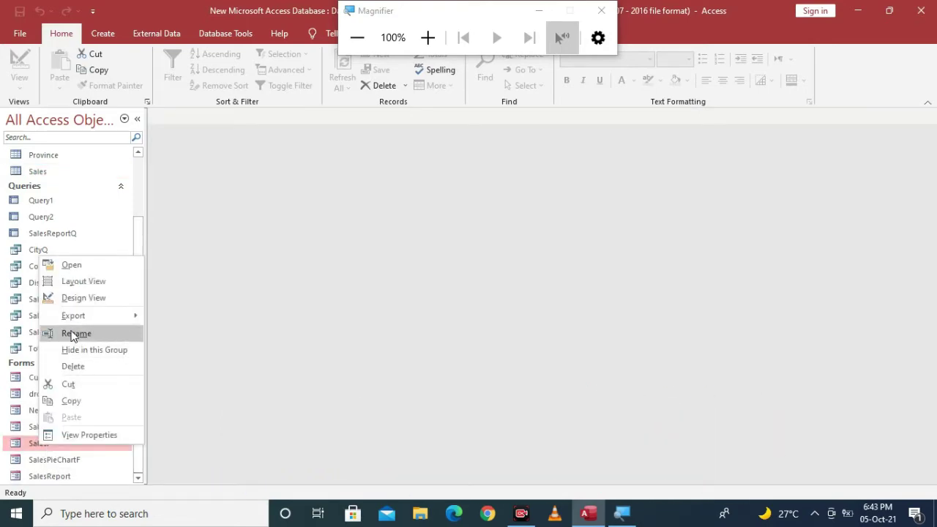
click(88, 298)
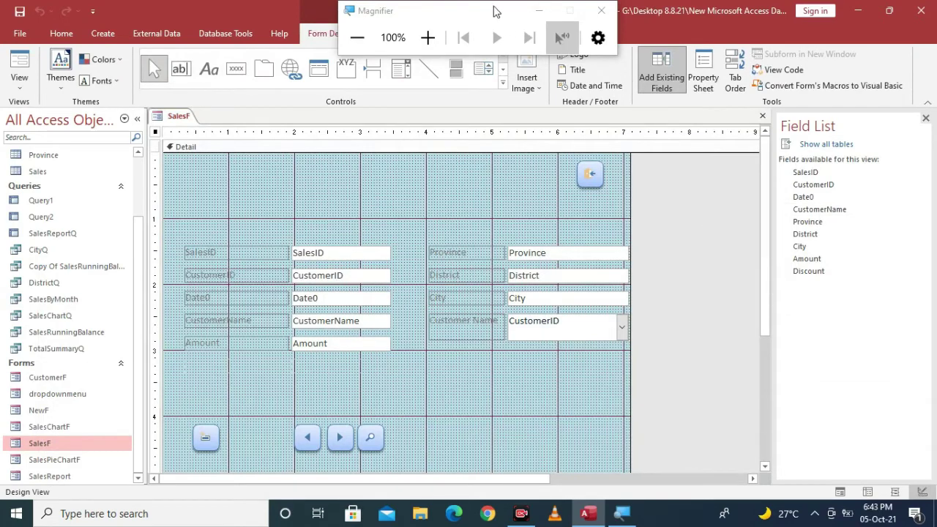
drag(496, 10, 819, 5)
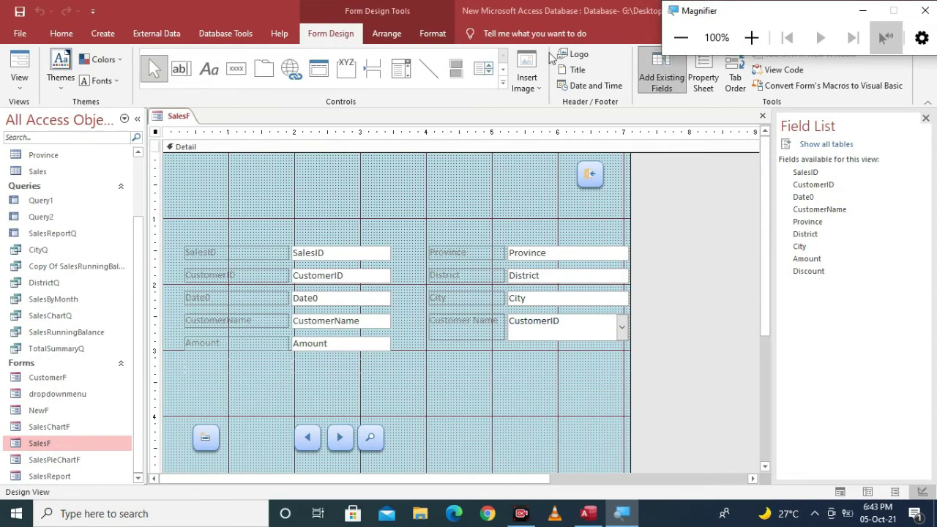
click(667, 84)
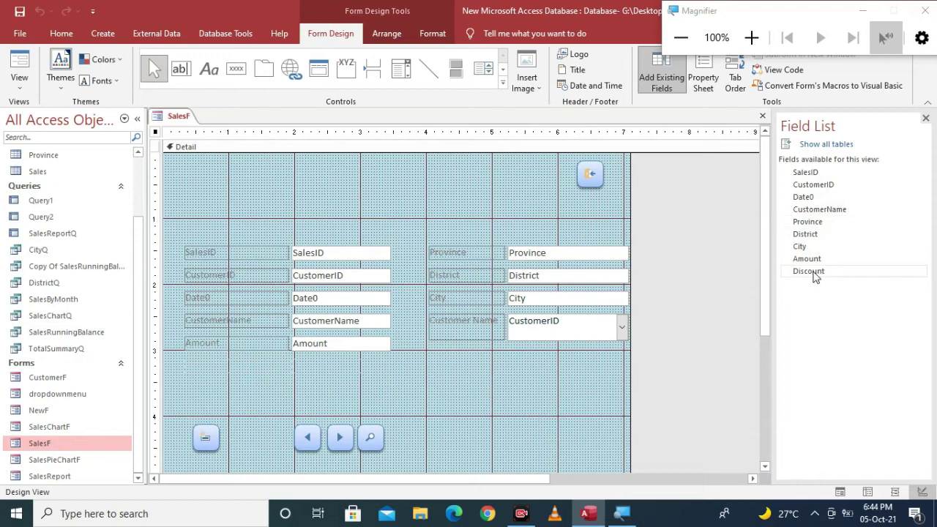
drag(813, 273, 279, 367)
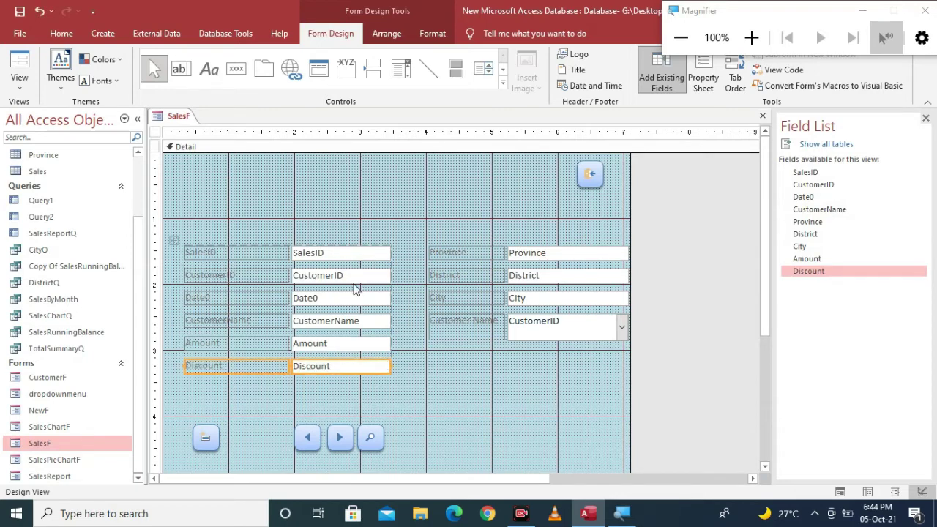
Switch SalesF to Form View, choose a customer for the new record and set Date0 to 05-Oct-21.
click(19, 80)
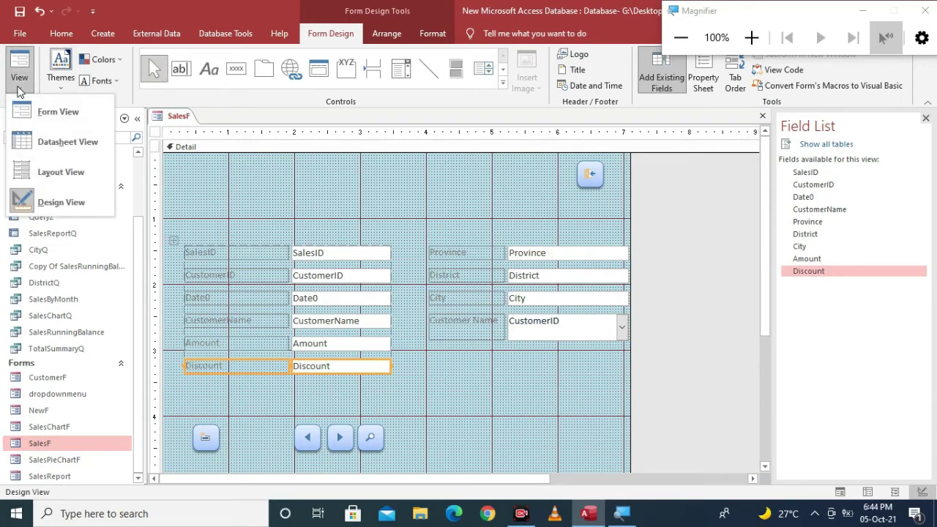
click(51, 111)
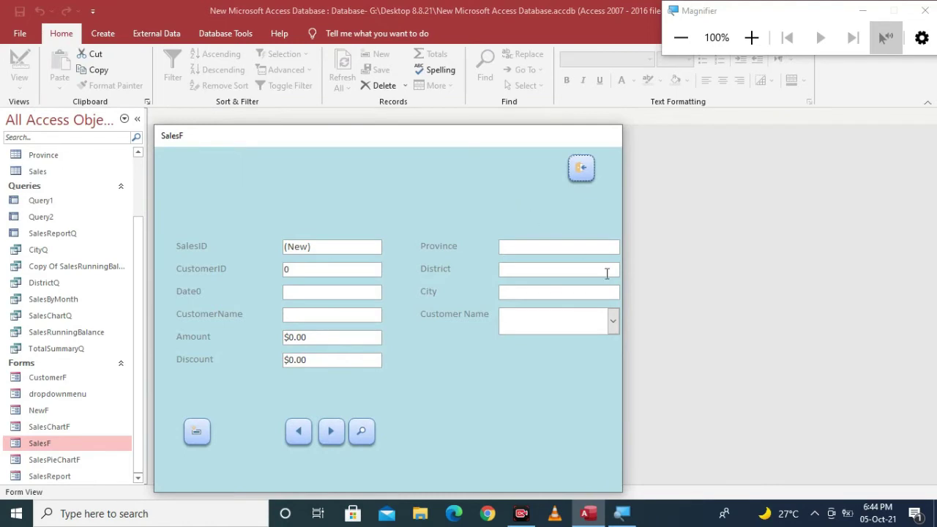
click(613, 322)
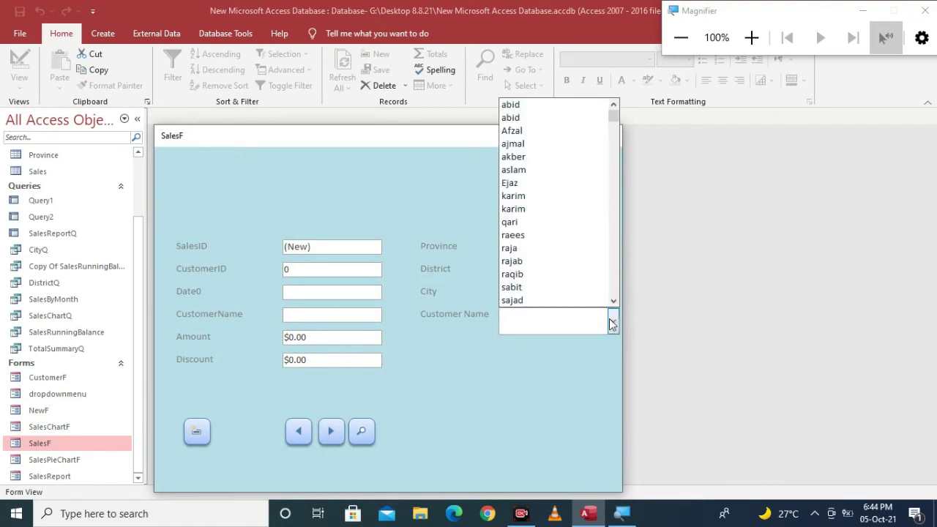
click(517, 248)
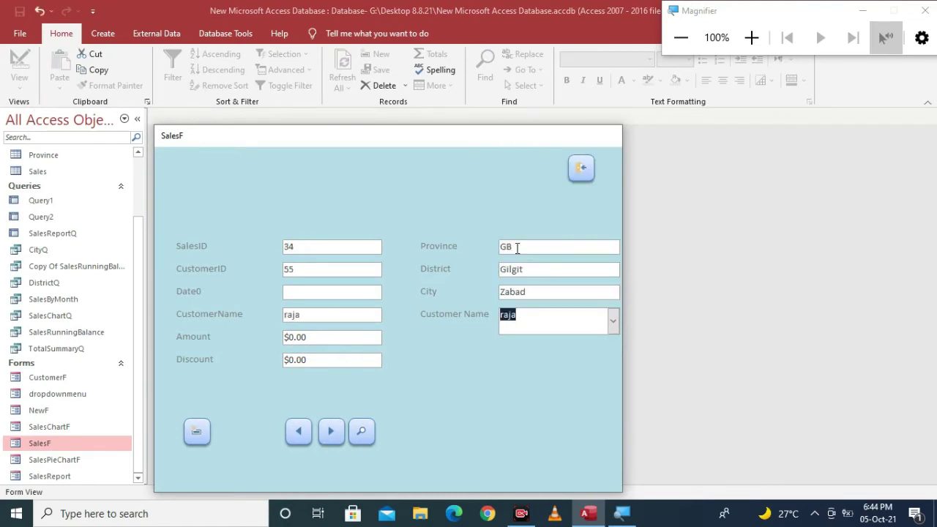
click(361, 295)
click(388, 292)
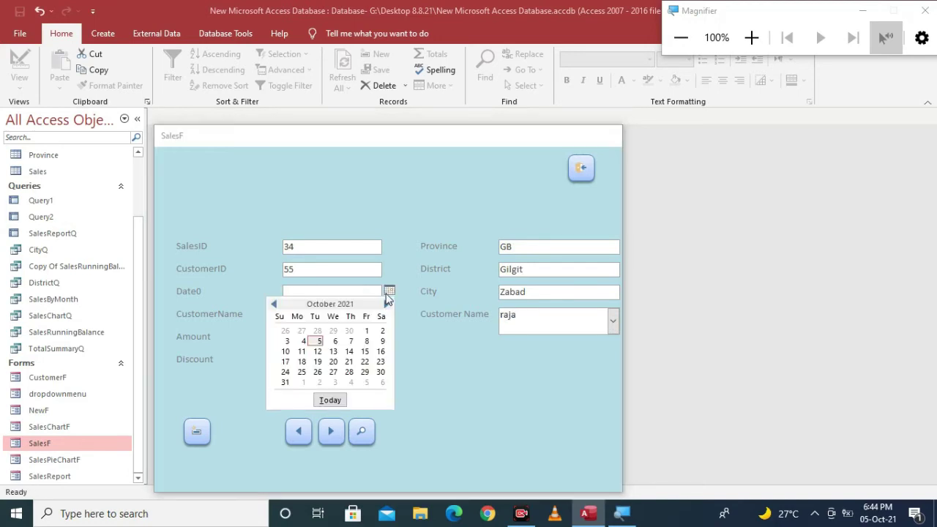
click(320, 341)
Set the new sales record's Amount to 500.
click(326, 337)
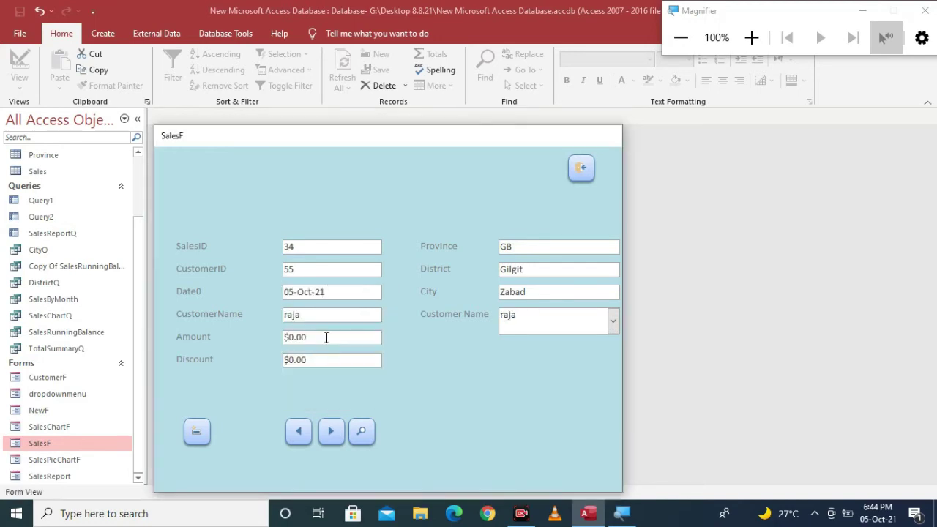
key(BackSpace)
key(BackSpace)
key(BackSpace)
key(BackSpace)
key(BackSpace)
text(5000)
key(BackSpace)
Enter a Discount of 60 and try to save the record to test the validation rule.
click(323, 359)
key(BackSpace)
key(BackSpace)
key(BackSpace)
key(BackSpace)
text(6)
click(199, 431)
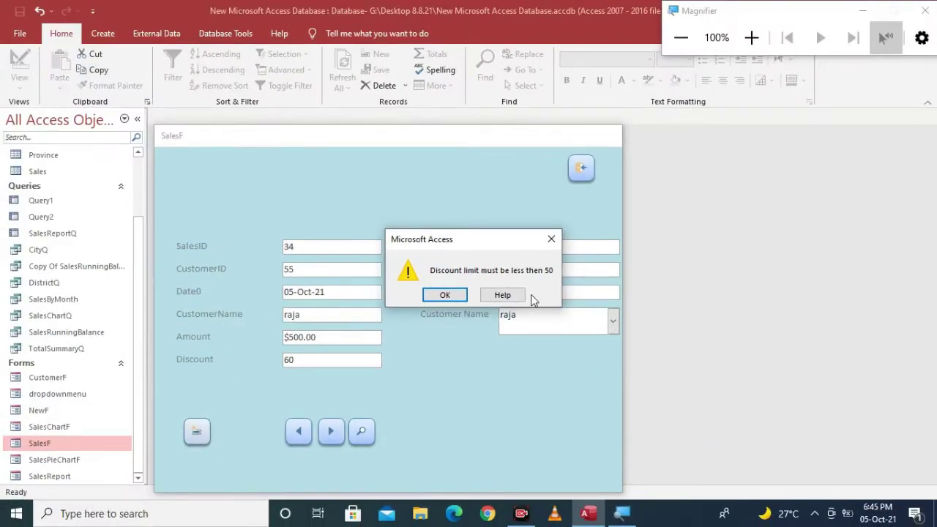
click(447, 294)
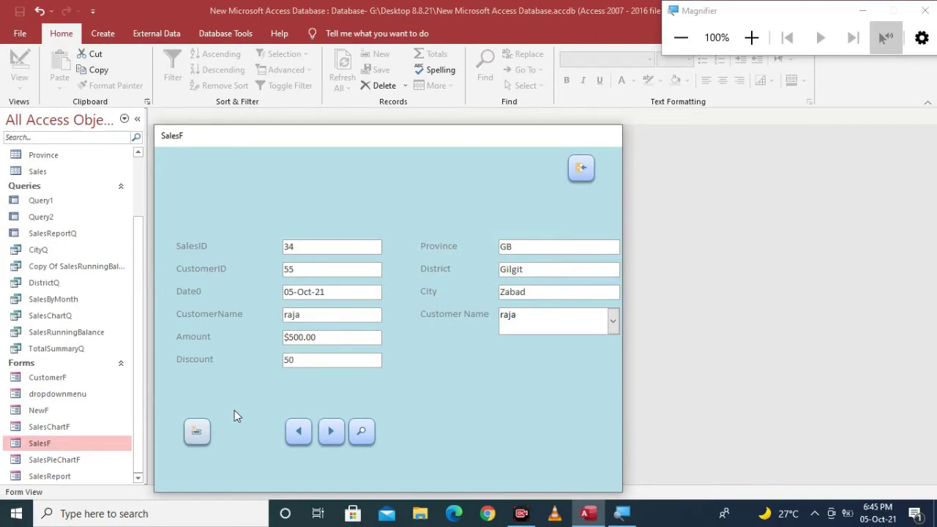
Set the Discount to 50 and save the sales record.
click(197, 432)
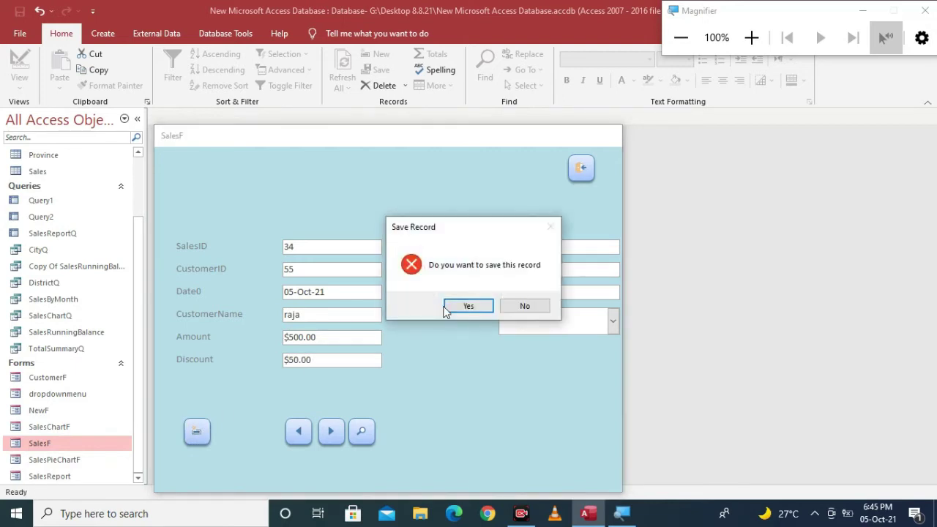
click(470, 311)
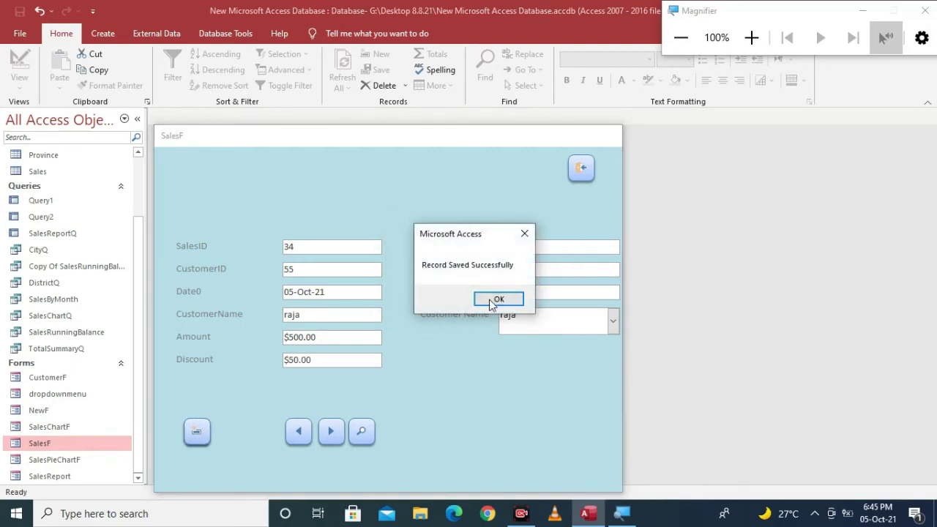
click(495, 304)
click(495, 302)
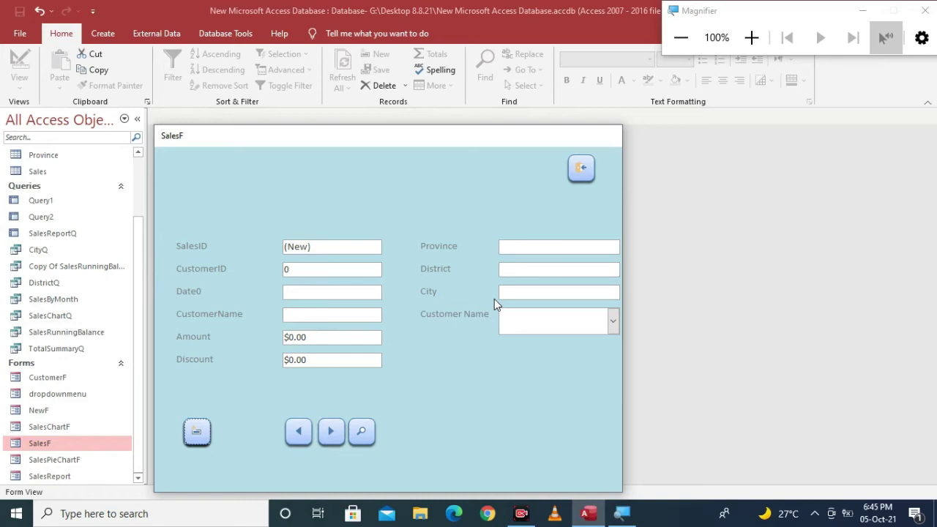
Close the SalesF form using its exit command.
right_click(508, 144)
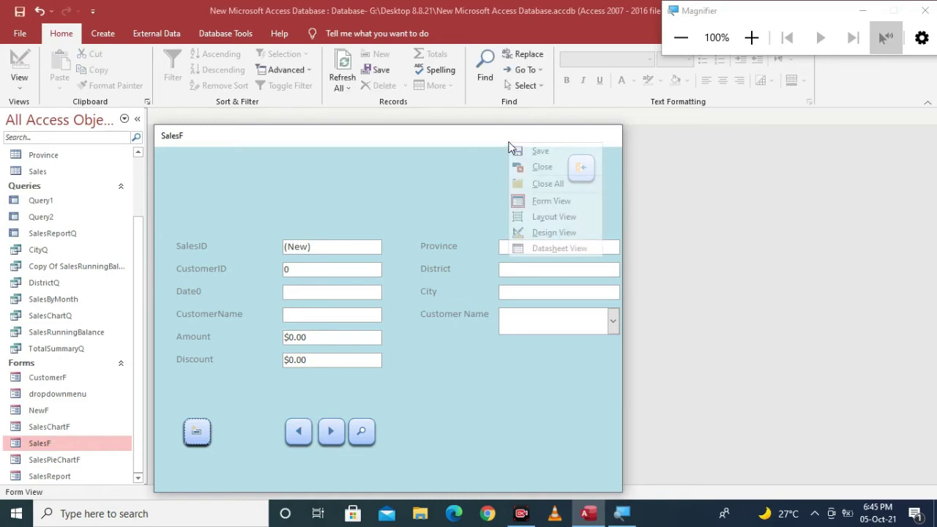
click(524, 158)
click(580, 168)
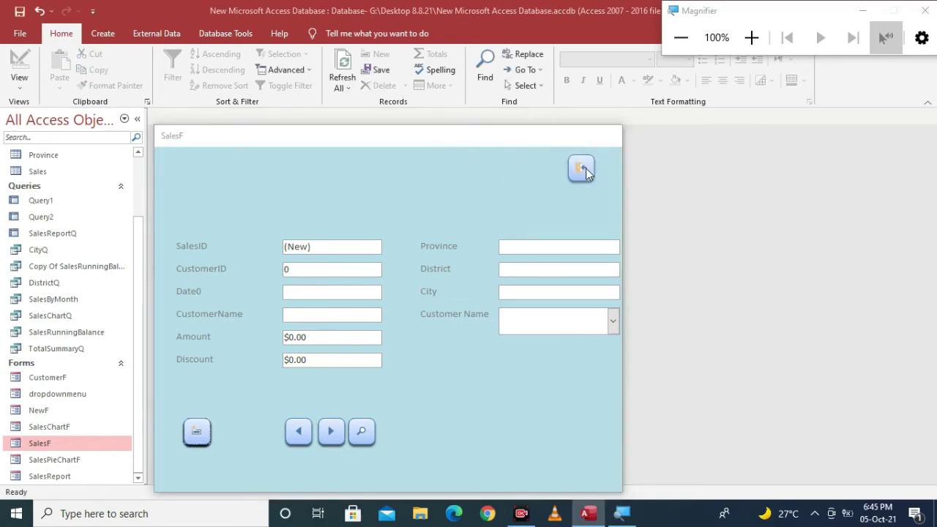
click(419, 295)
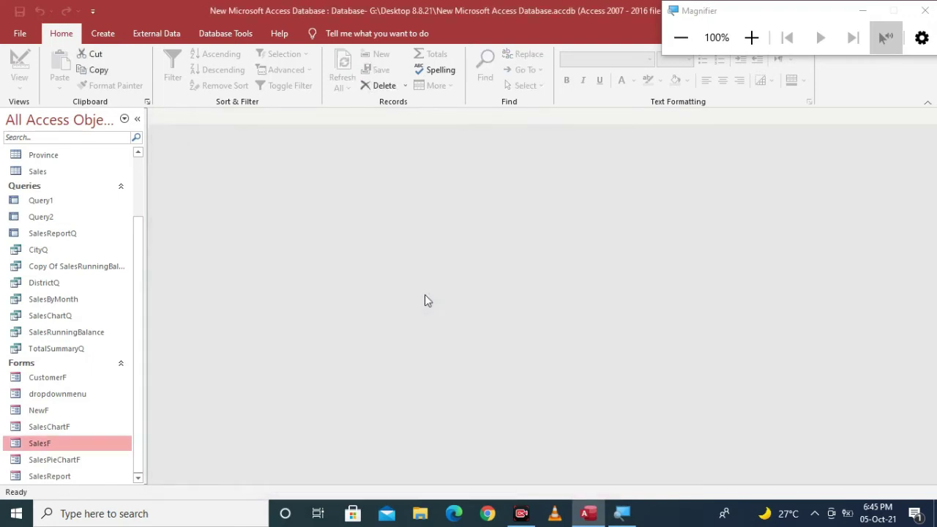
Open the Sales table in Design View and select the Discount field to show its properties.
drag(136, 259, 130, 183)
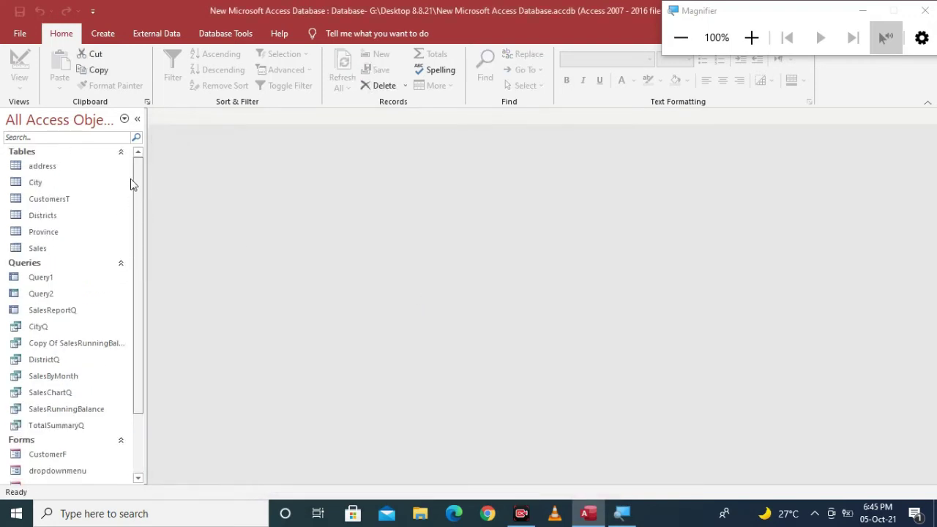
right_click(43, 248)
click(75, 270)
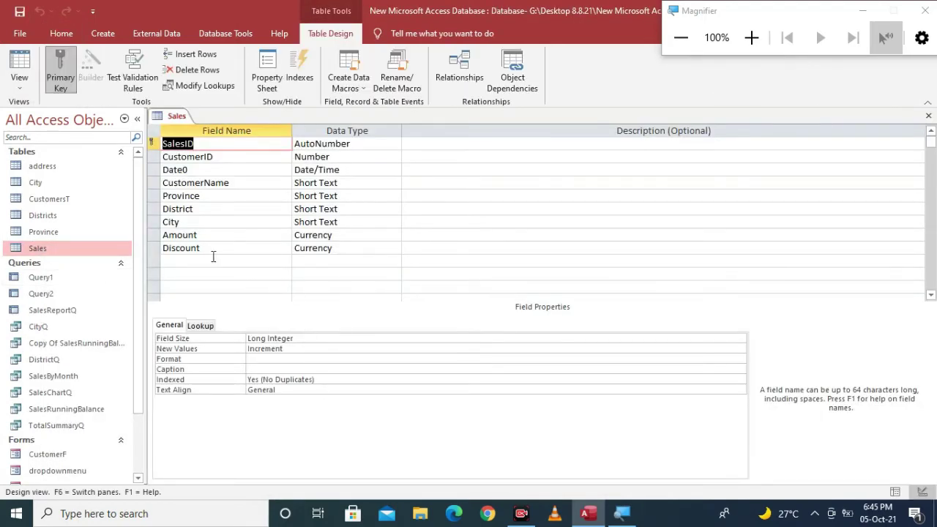
click(181, 248)
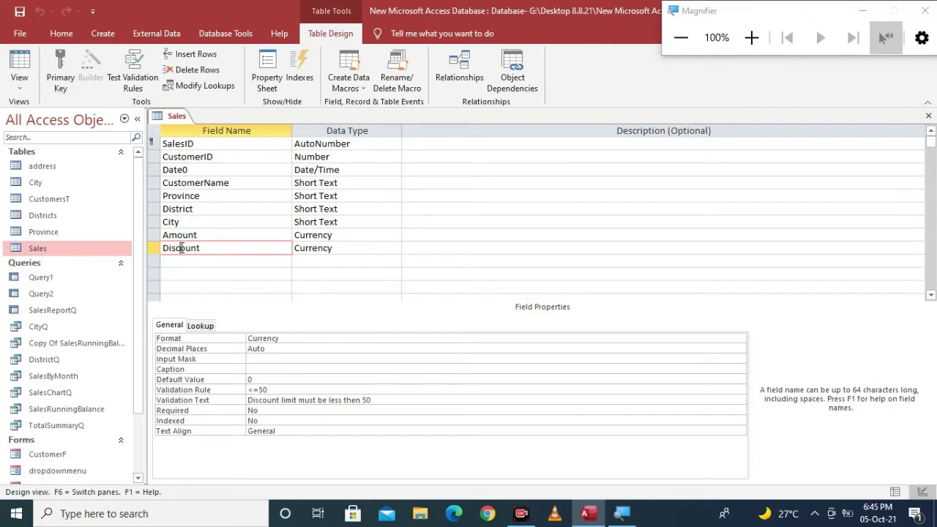
Change the Discount field's validation rule to >=10 And <=50.
click(287, 389)
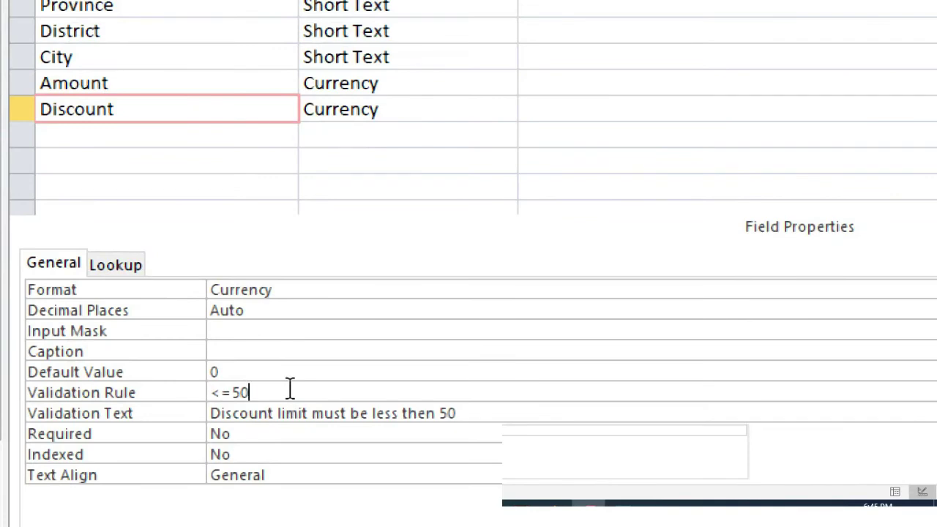
key(Left)
key(Left)
key(Left)
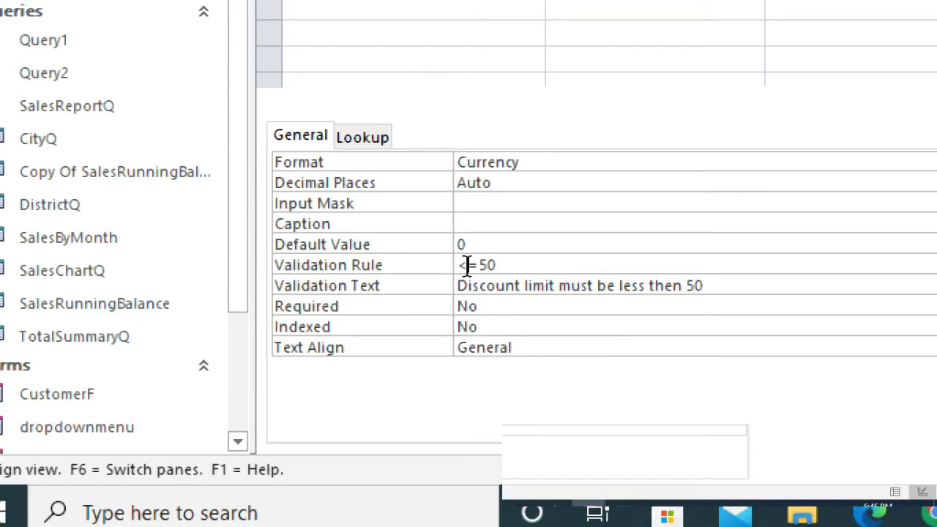
key(Left)
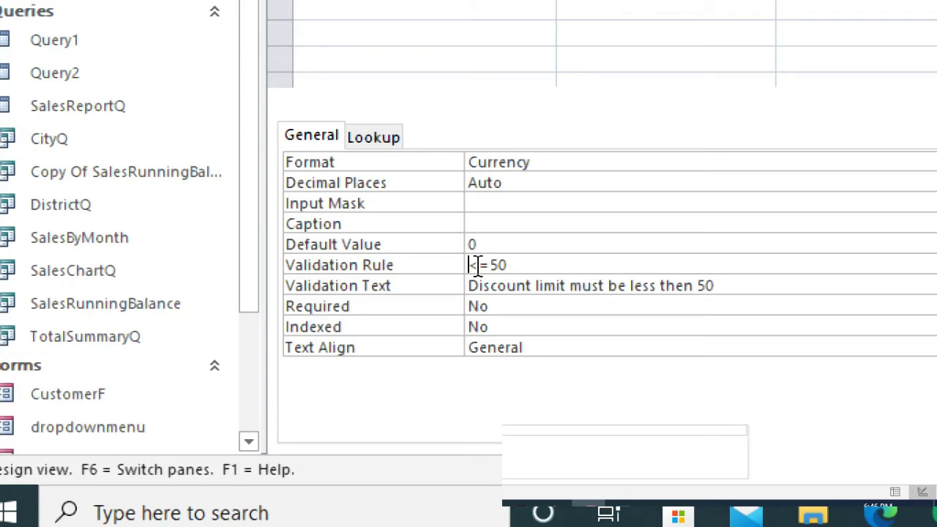
text(>)
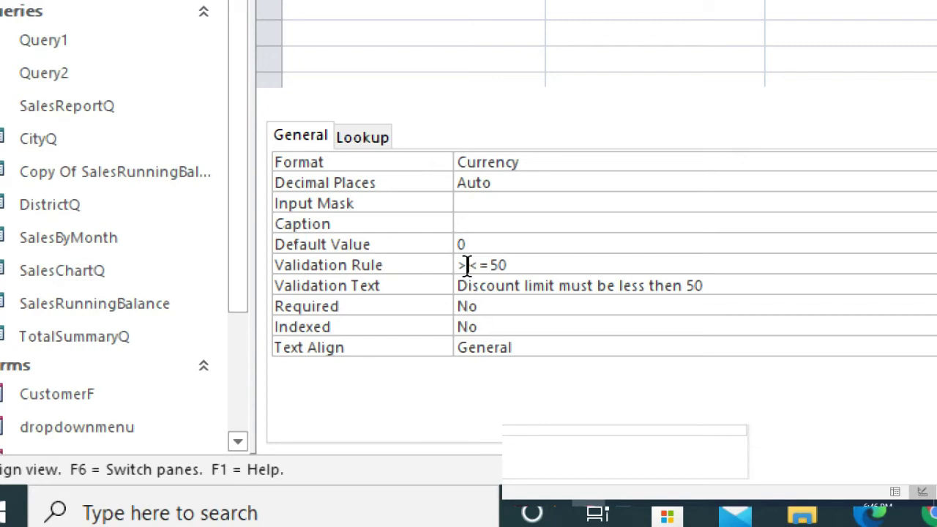
text(1)
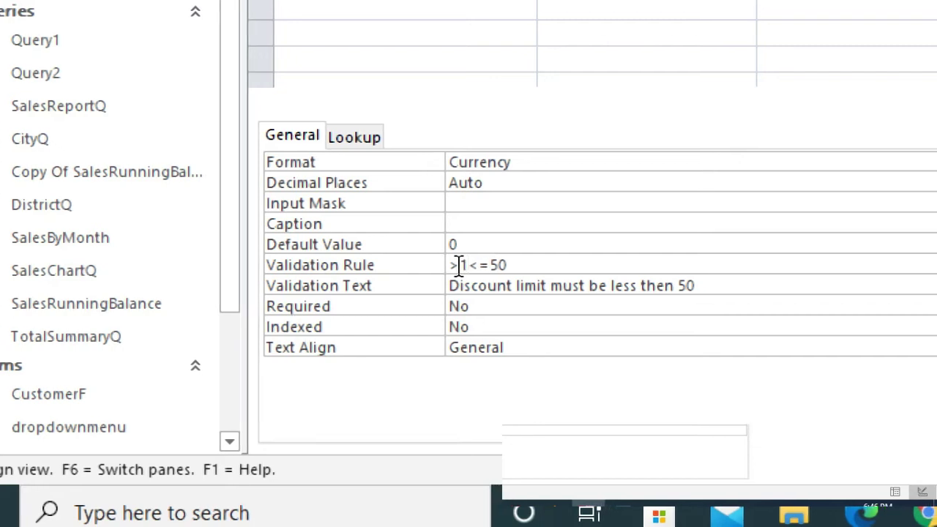
text(0)
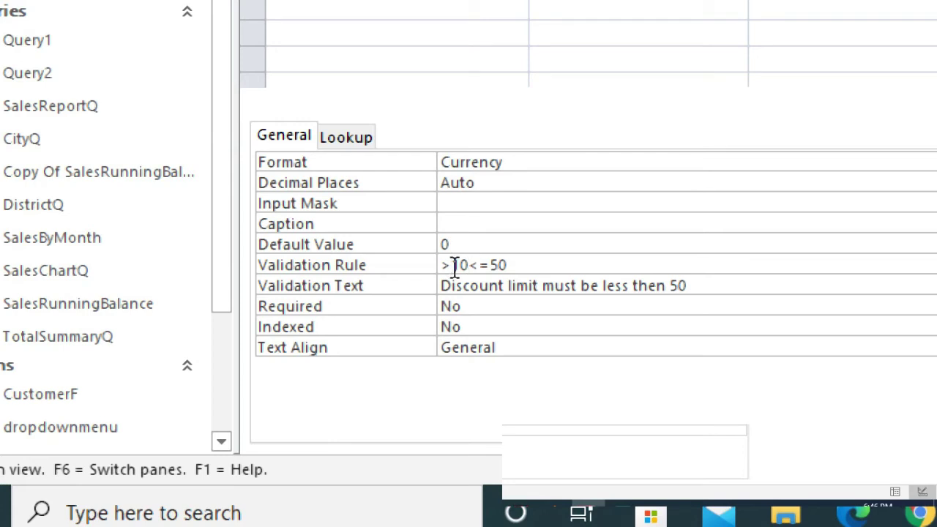
text(=)
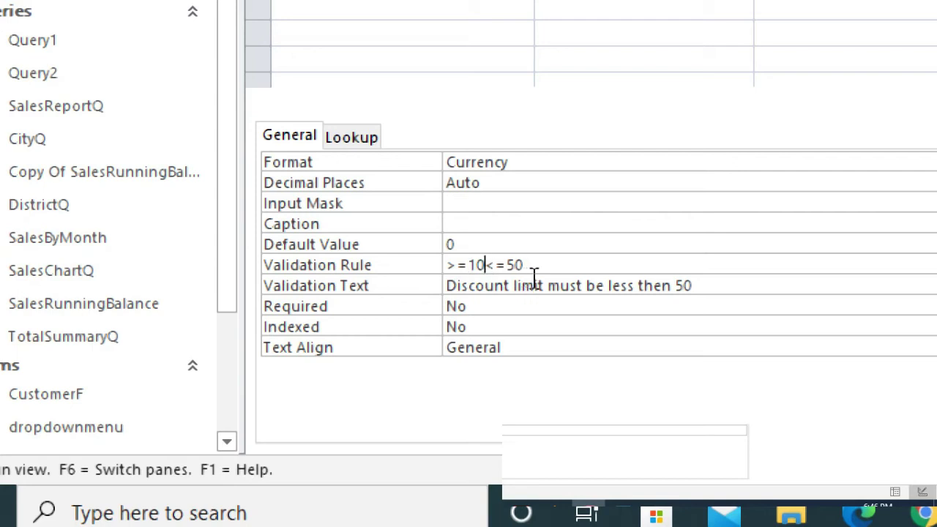
text(an)
key(BackSpace)
key(BackSpace)
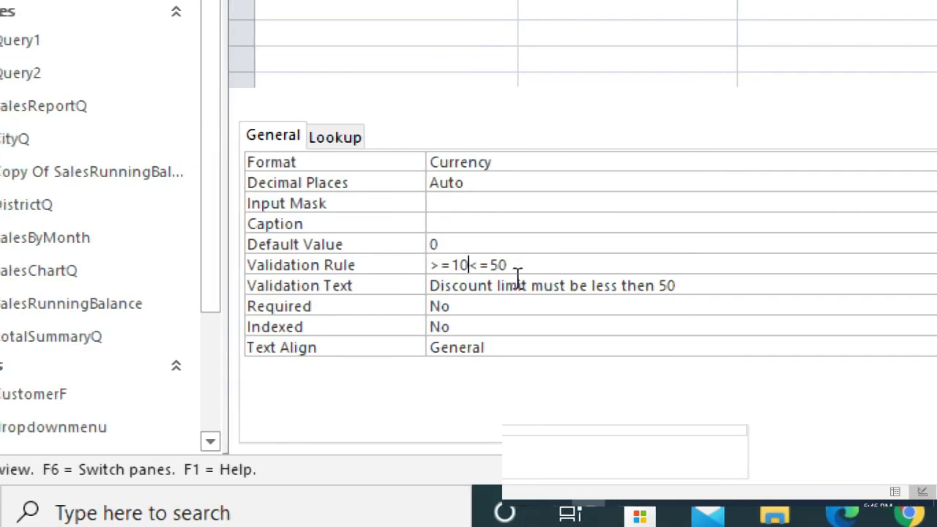
text(and)
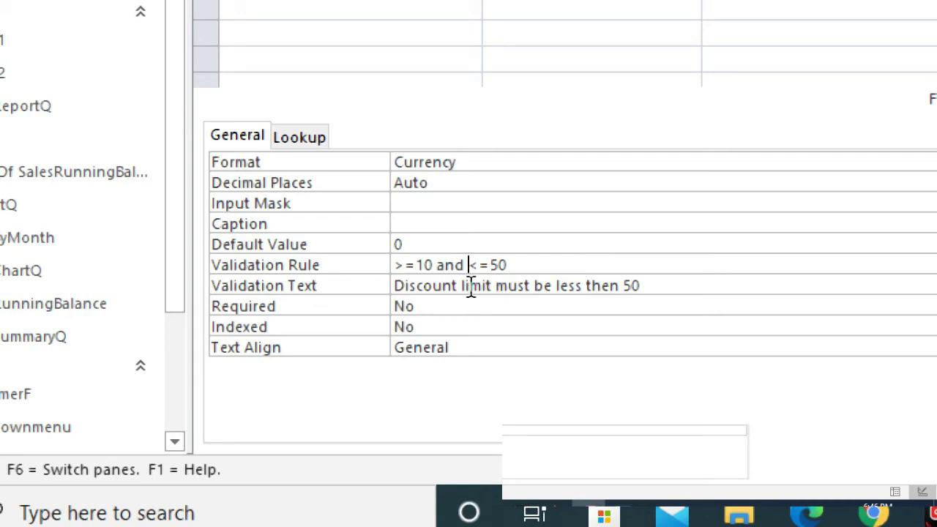
Change the Discount field's validation text to "Discount limit must be greater then 10 and less then 50".
click(550, 286)
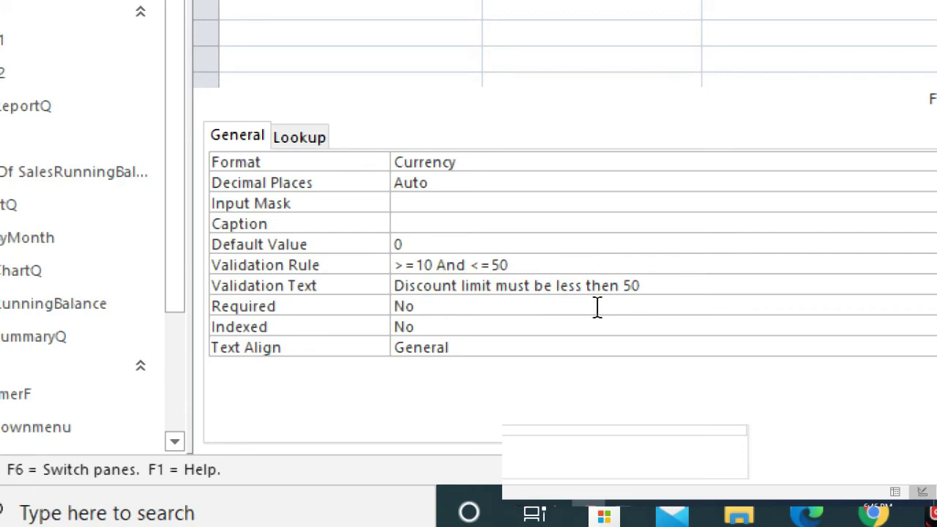
text(gr )
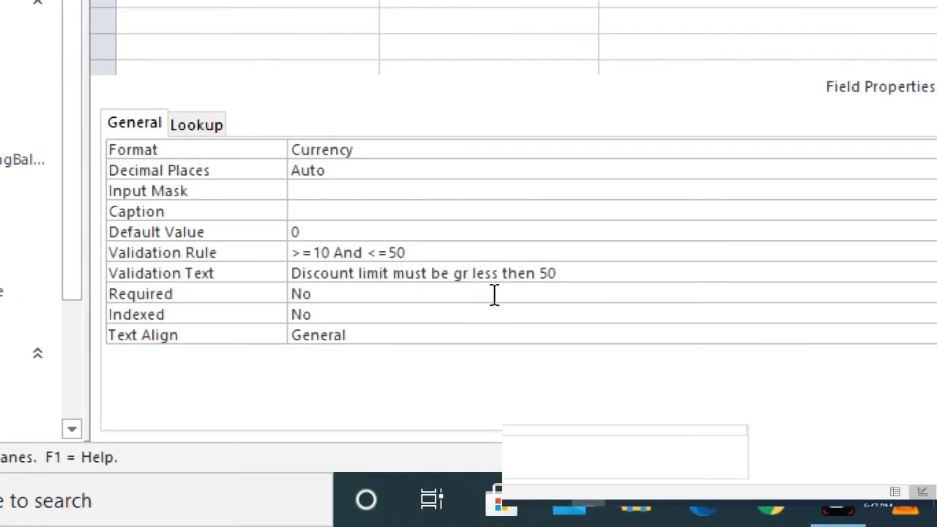
text(eater )
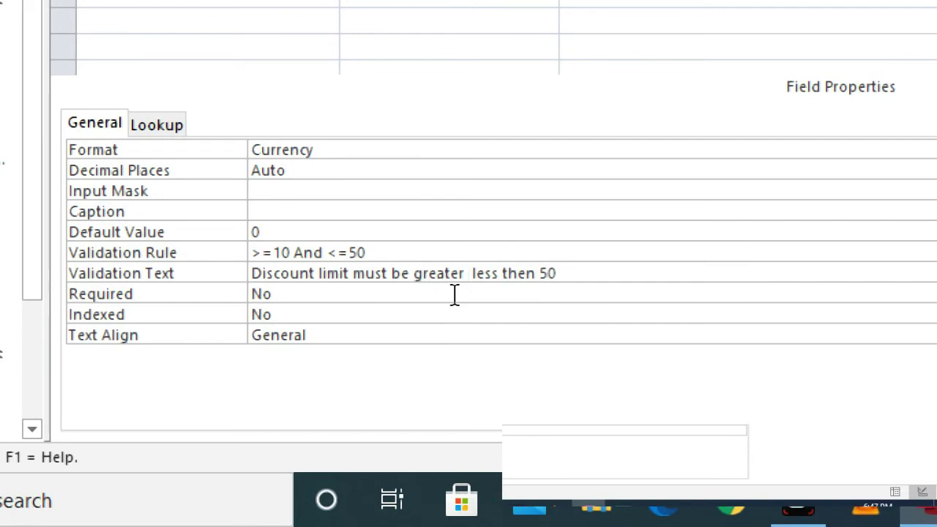
text(then 1)
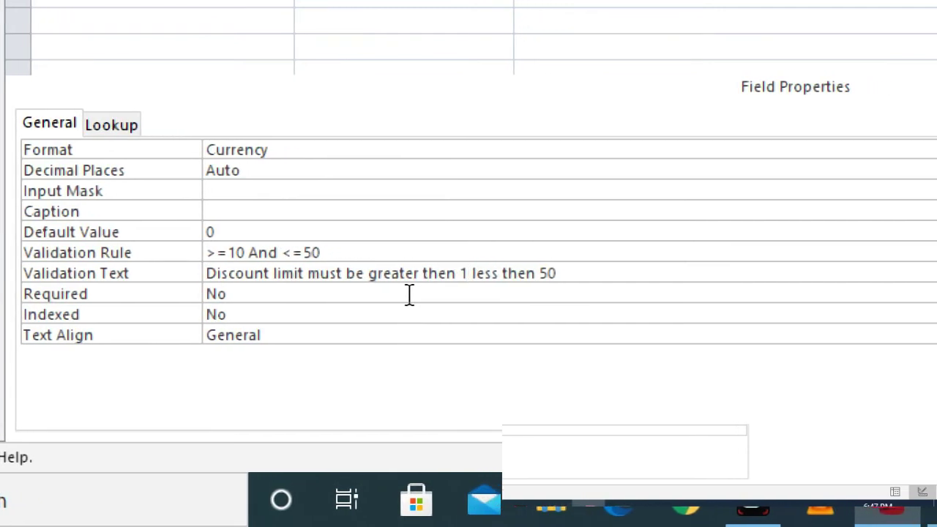
text(0 and)
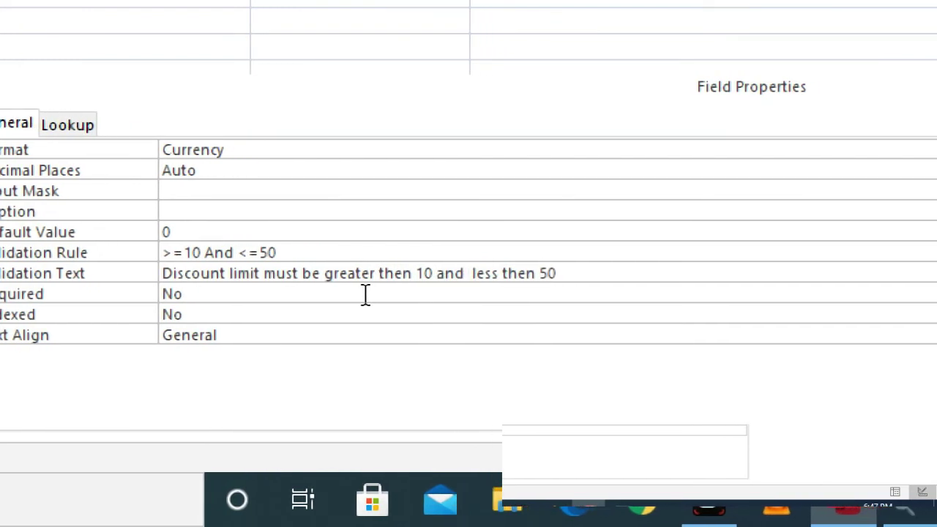
Save the Sales table, testing existing data against the new rule and keeping the new setting, and close the table.
key(ctrl+s)
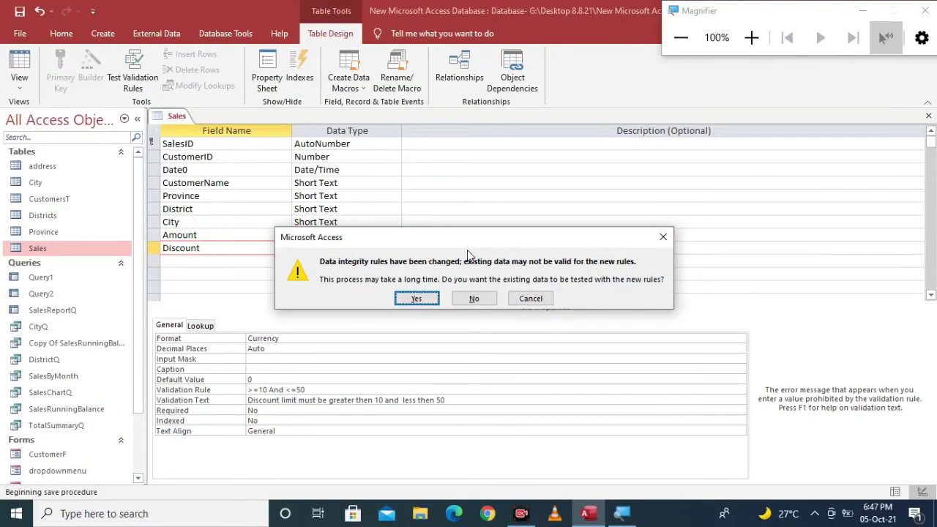
click(421, 301)
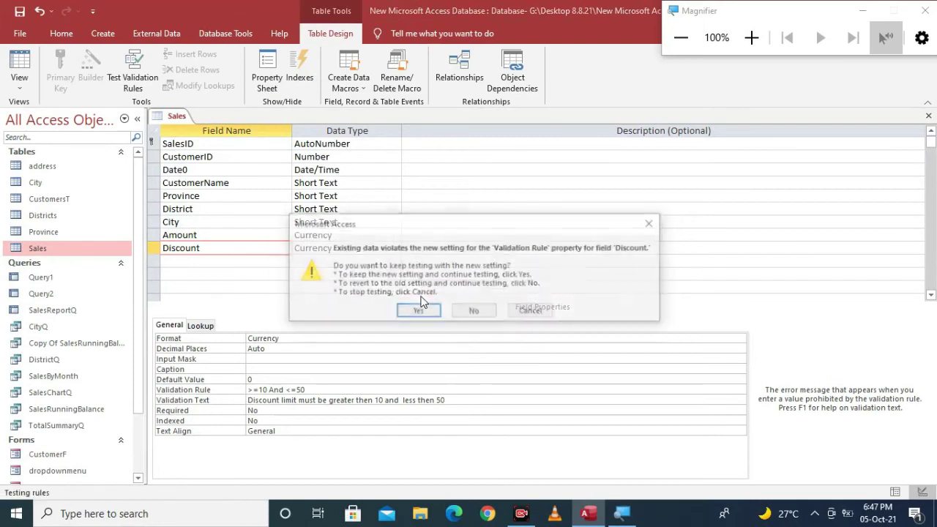
click(417, 311)
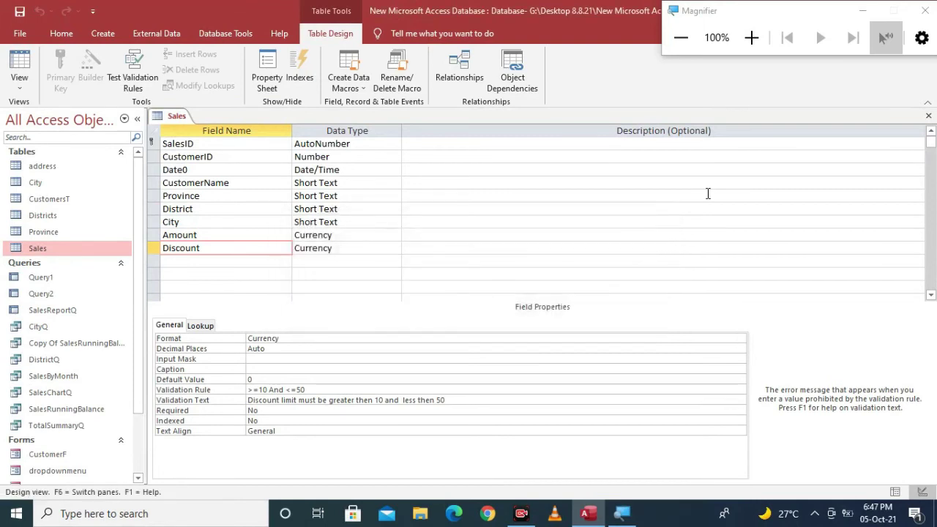
click(927, 117)
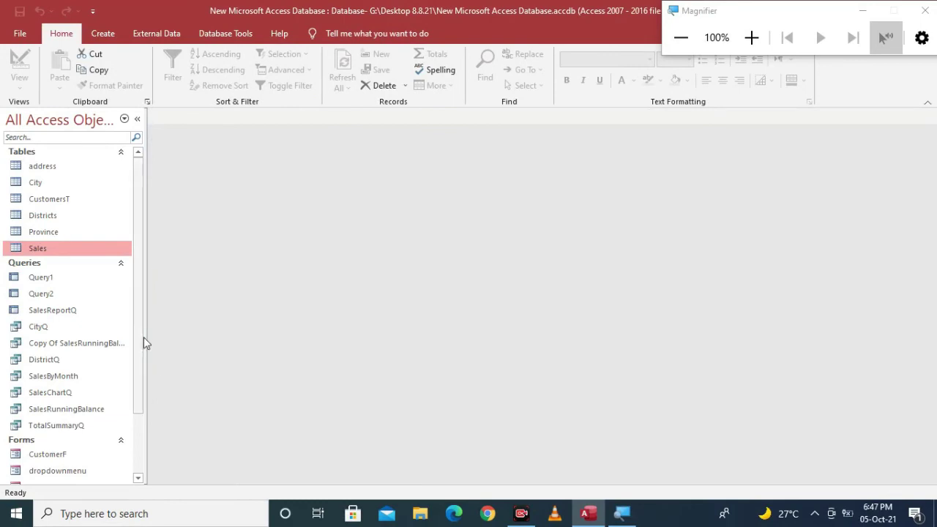
Open the SalesF form and choose an existing customer for the new sales record.
drag(140, 337, 135, 444)
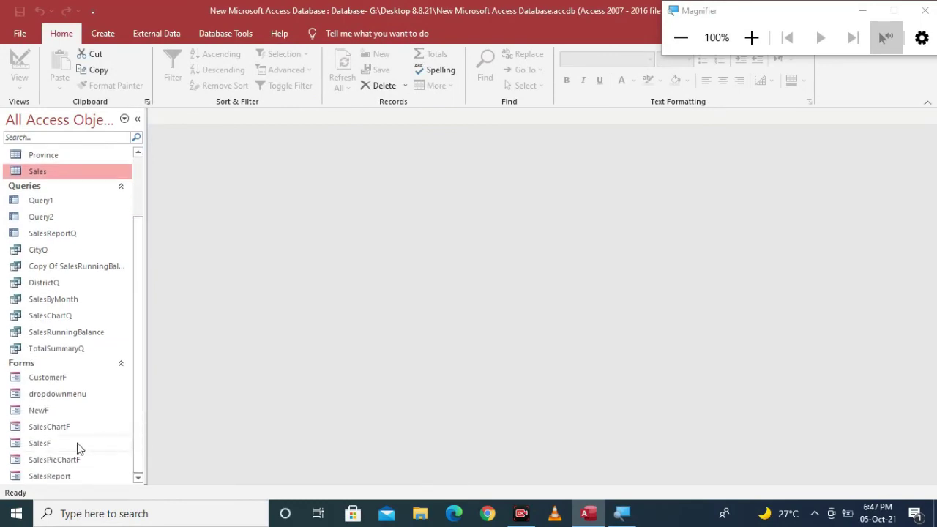
double_click(48, 445)
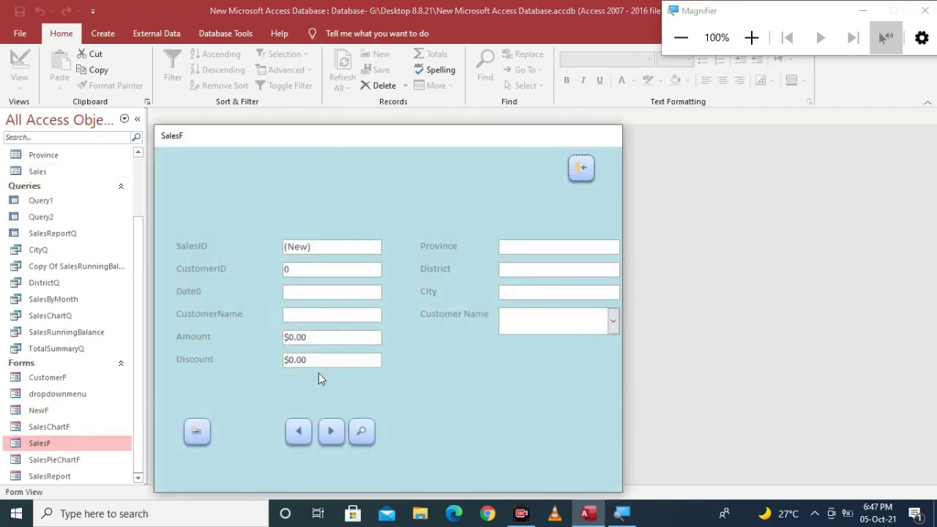
click(612, 322)
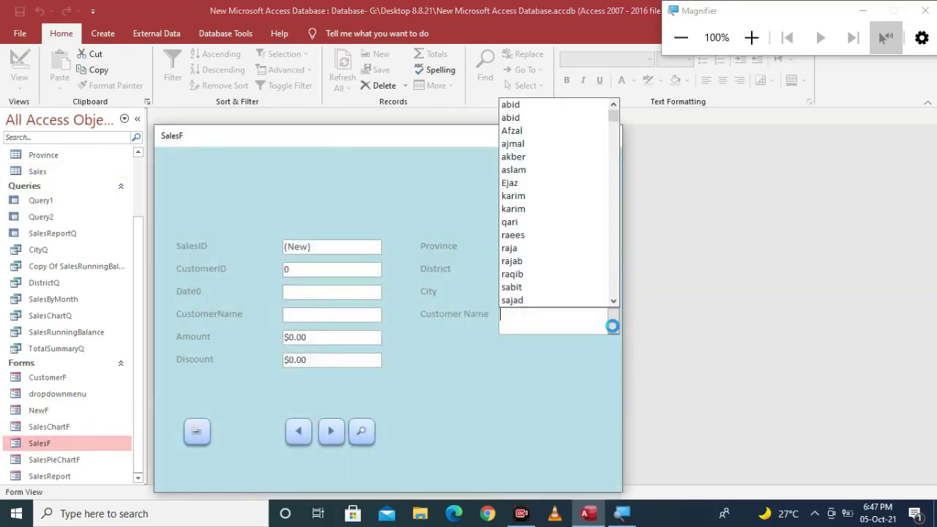
click(523, 251)
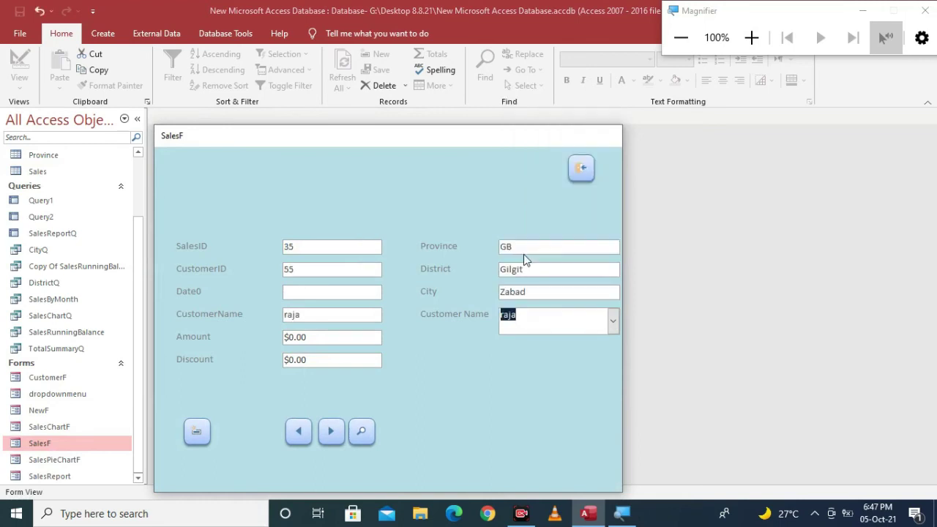
Set the new sale's date to 05-Oct-21 and its Amount to 300.
click(342, 295)
click(388, 291)
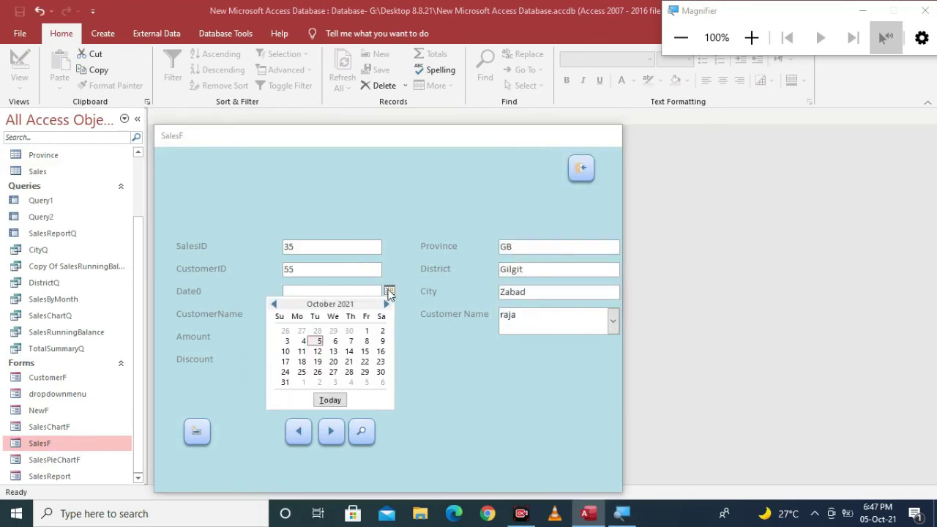
click(321, 341)
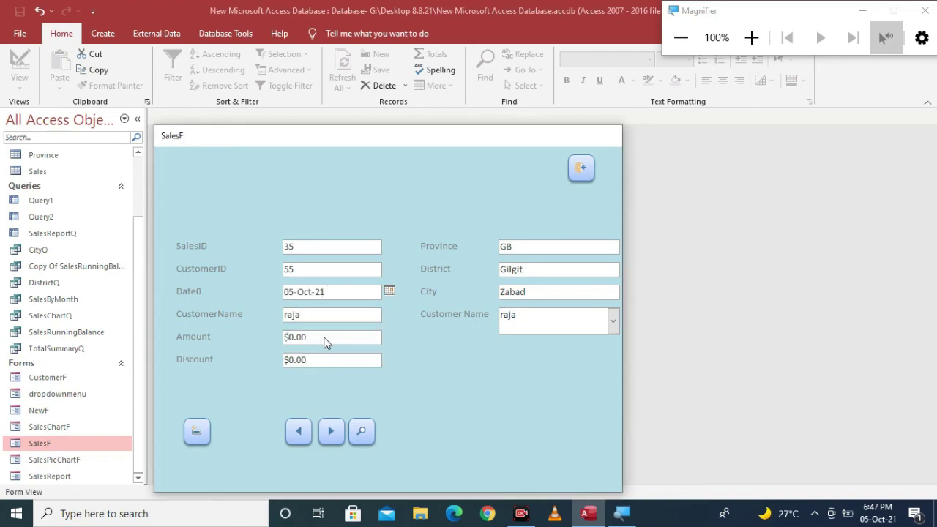
click(326, 337)
key(BackSpace)
key(BackSpace)
key(BackSpace)
key(BackSpace)
key(BackSpace)
text(300)
Try to save the sales record with a Discount of 9, read the validation message and dismiss it.
click(317, 356)
key(BackSpace)
key(BackSpace)
key(BackSpace)
key(BackSpace)
key(BackSpace)
text(9)
click(205, 435)
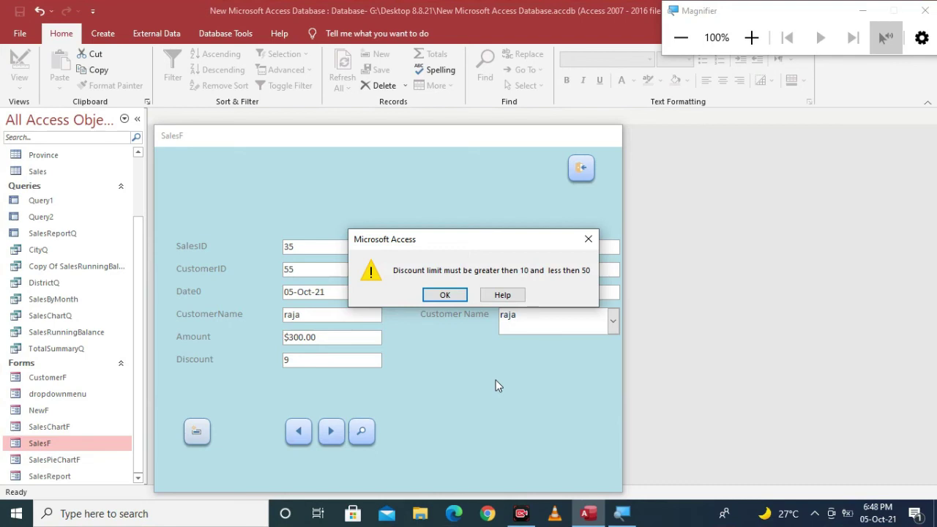
key(super+plus)
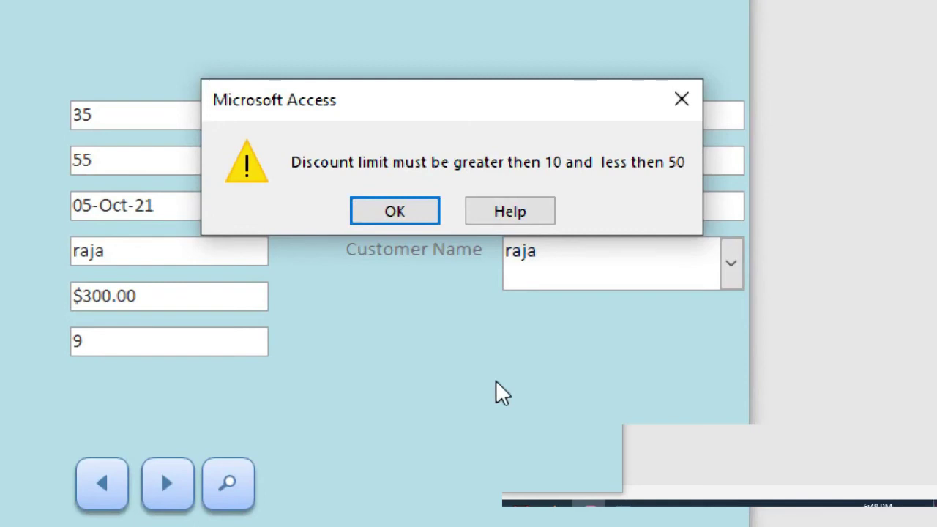
key(super+plus)
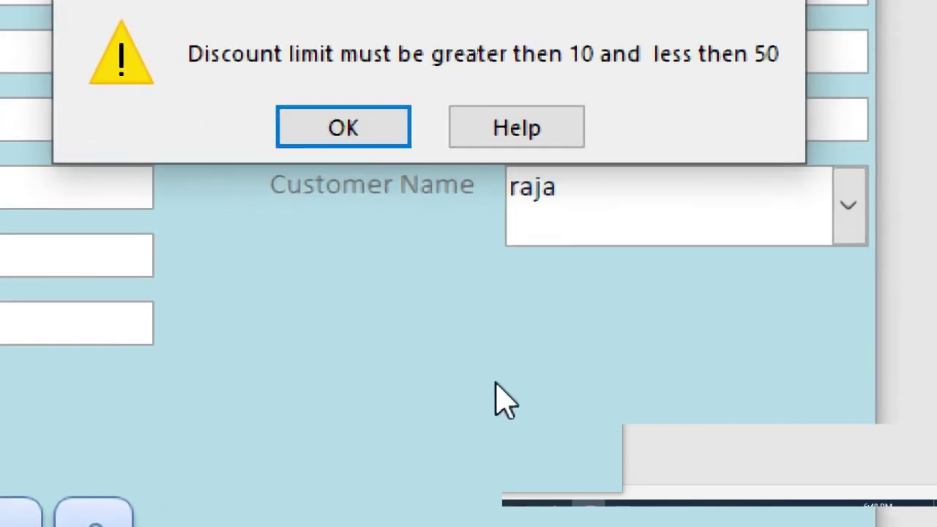
key(super+minus)
key(super+minus)
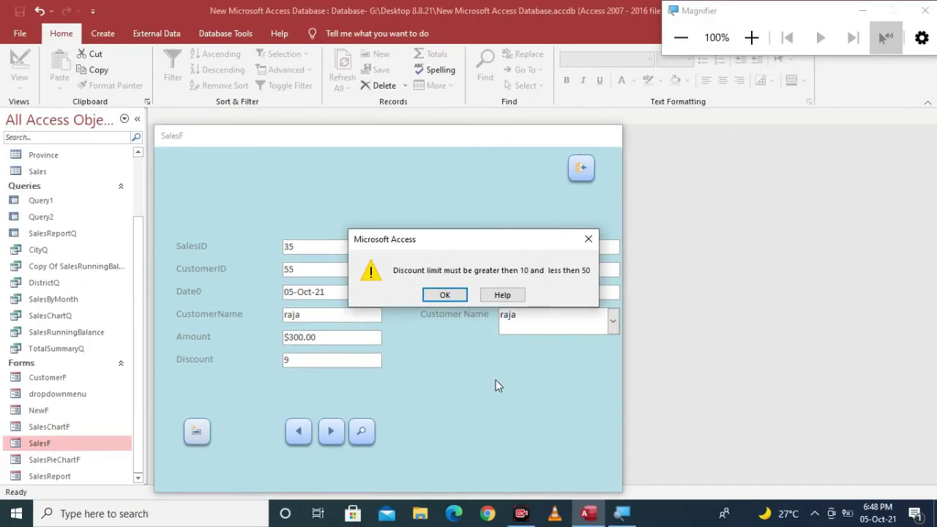
click(447, 295)
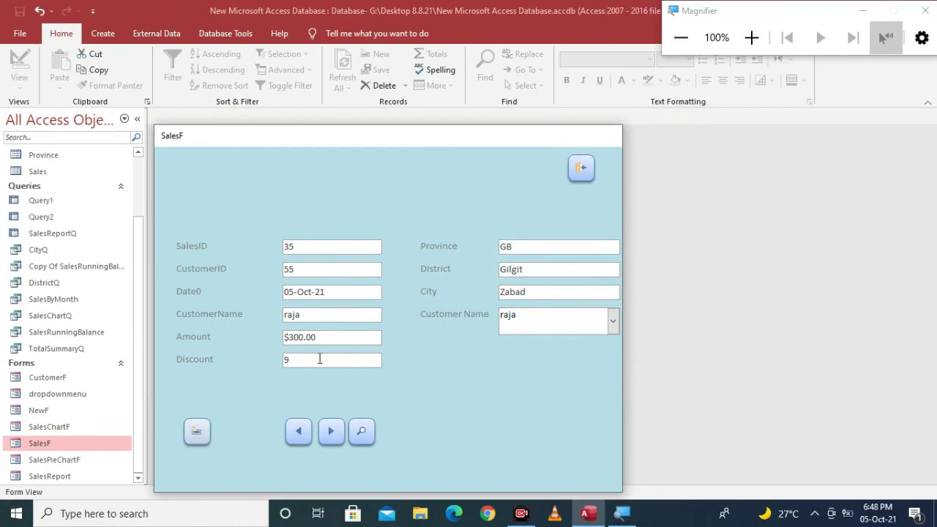
Try to save the sales record with a Discount of 60 and dismiss the validation message.
key(BackSpace)
text(60)
click(199, 432)
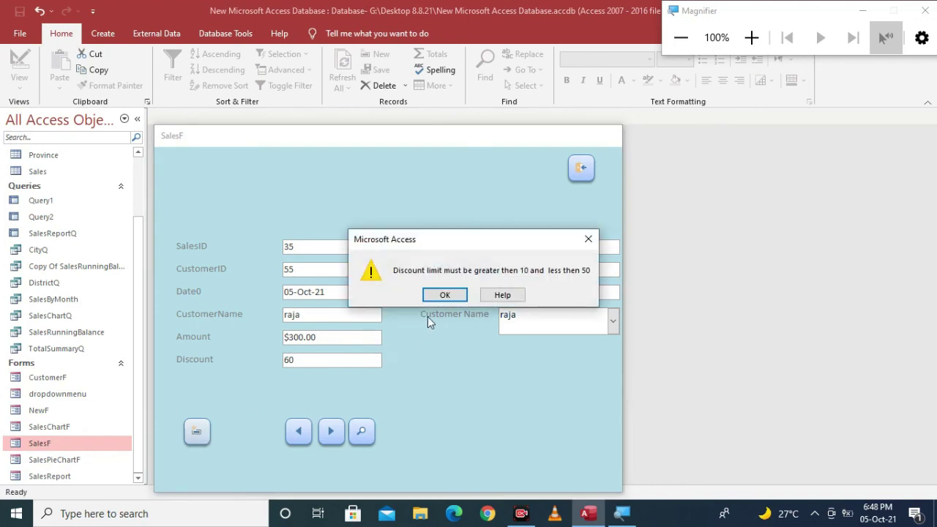
click(444, 295)
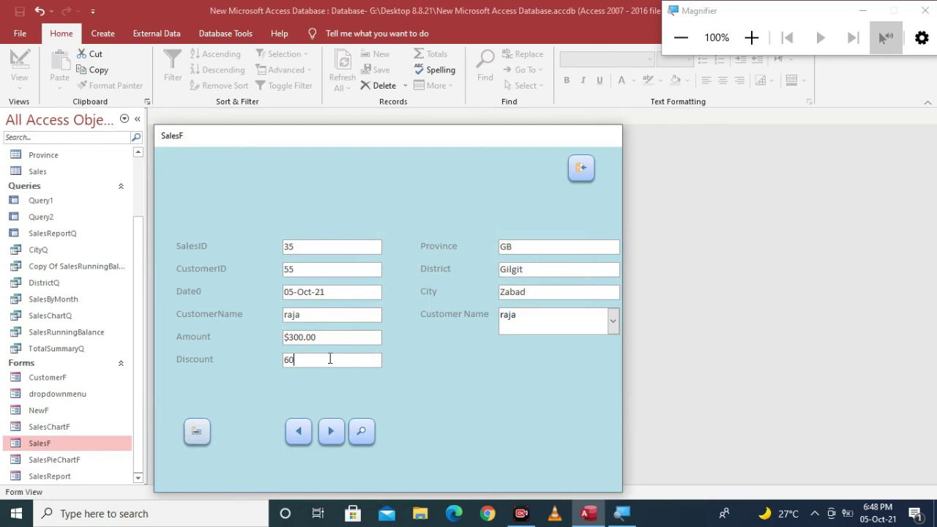
Set the Discount to 10 and save the sales record, acknowledging the messages.
key(BackSpace)
key(BackSpace)
text(10)
click(196, 431)
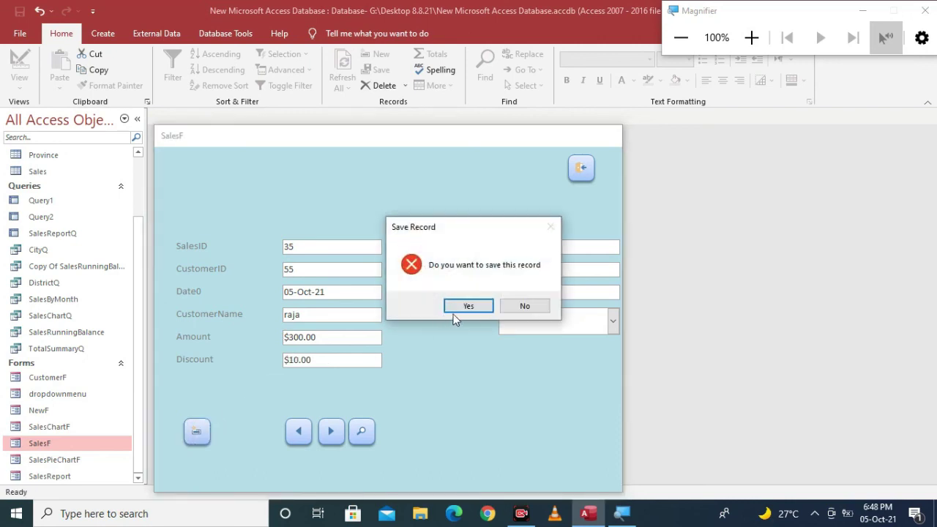
click(460, 312)
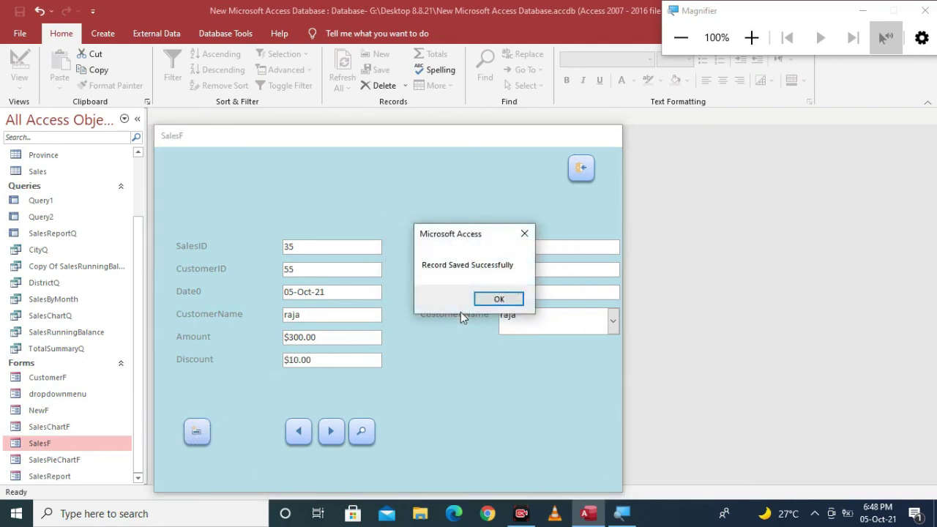
click(484, 305)
click(507, 300)
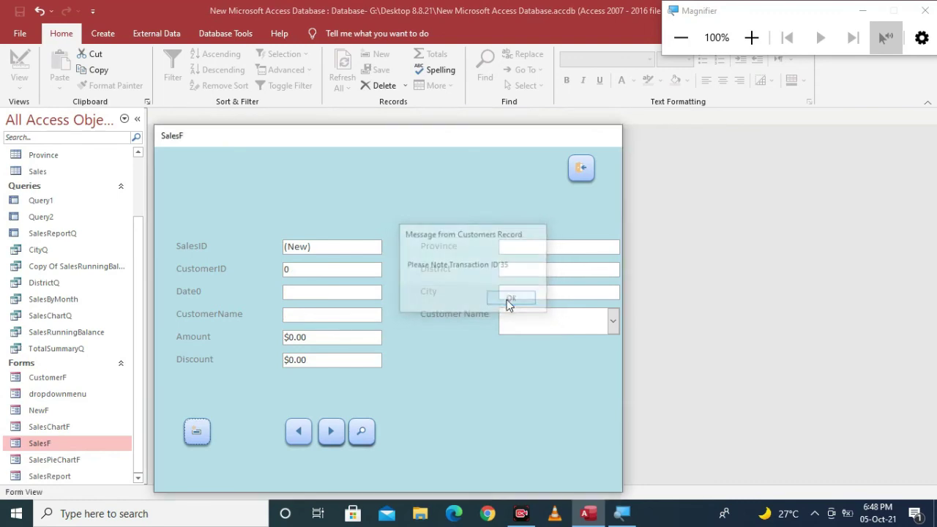